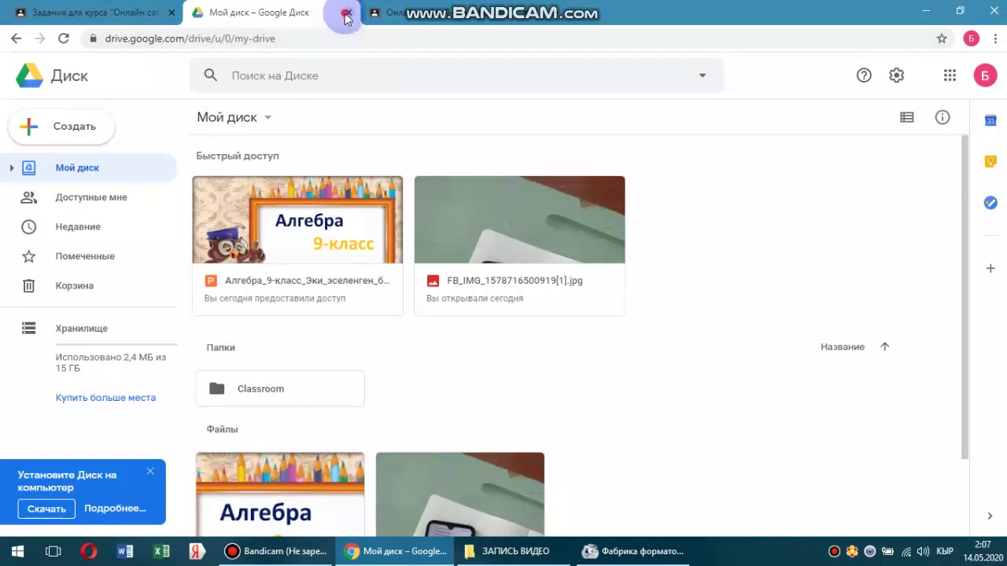
# Close the Google Drive page and start a new course assignment (Задание) titled "Кошуунун формулалары"
pyautogui.middleClick(220, 18)
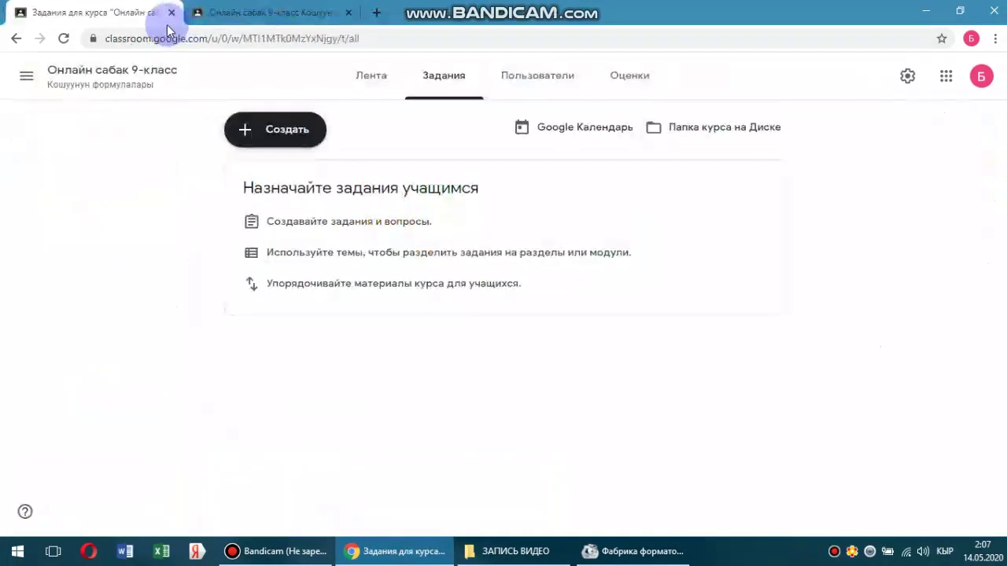
pyautogui.click(275, 135)
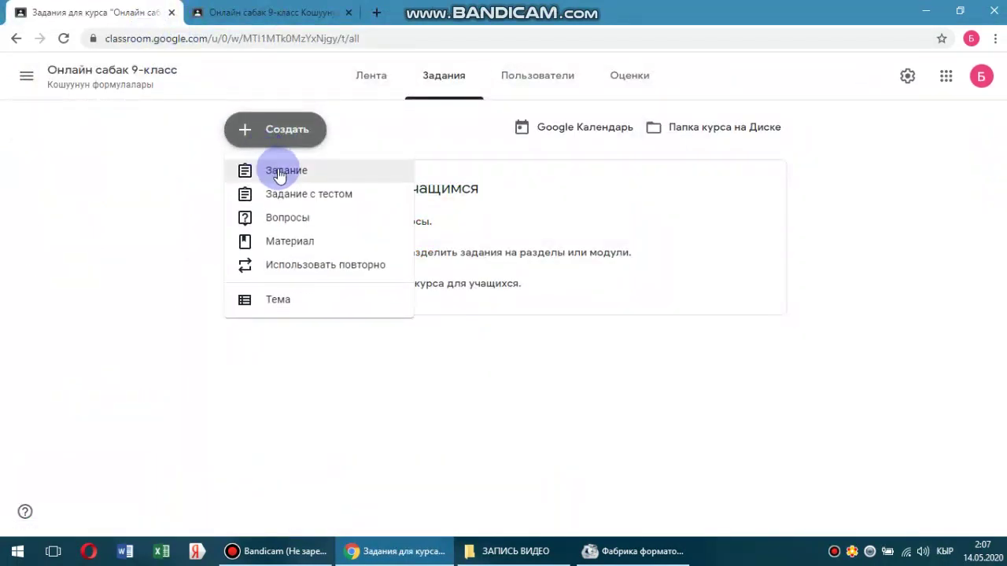
pyautogui.click(286, 173)
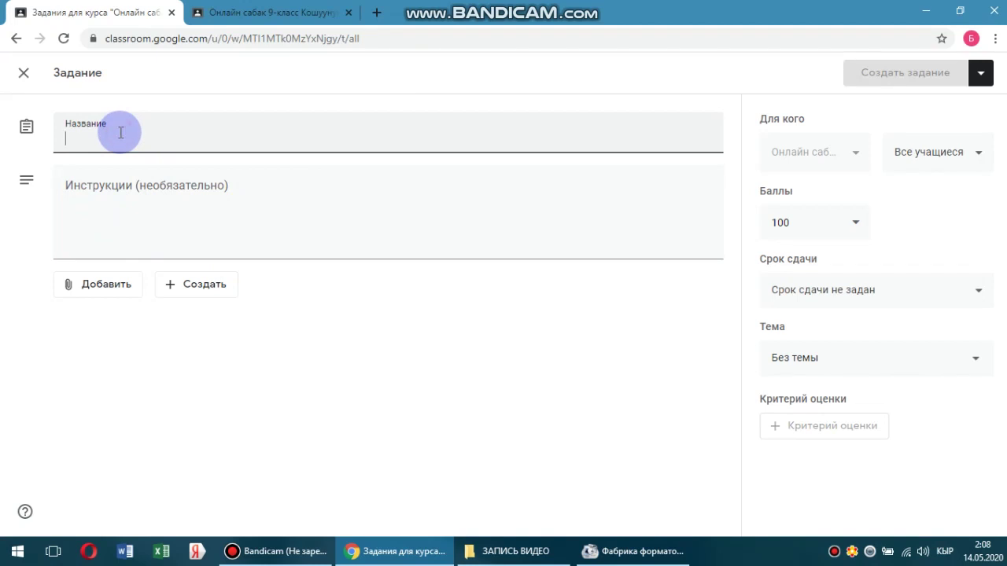
pyautogui.write('Кошуунун формулалары')
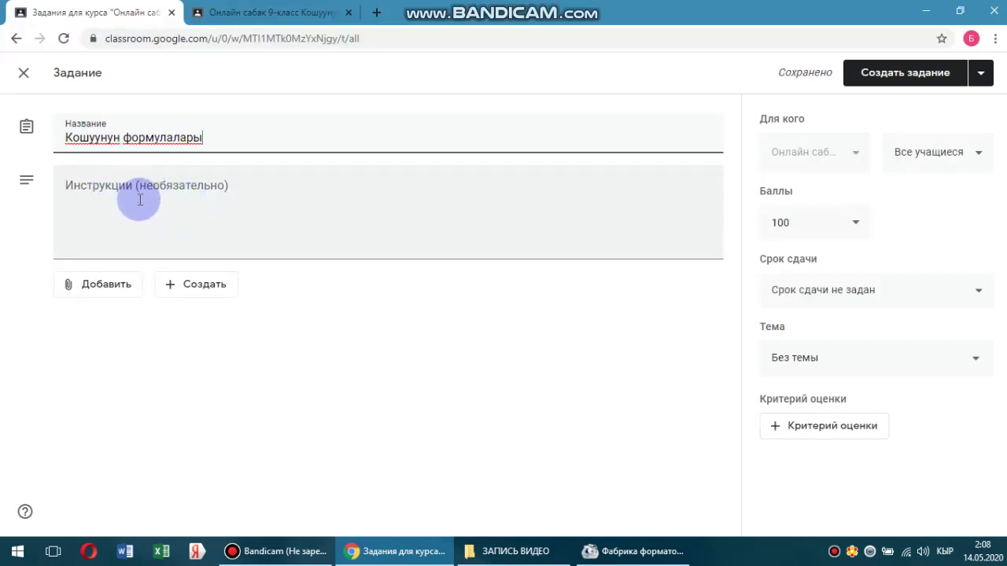
# Attach the Алгебра_9-класс PowerPoint file from My Drive to the assignment with the access option "Учащиеся могут просматривать файл"
pyautogui.click(108, 295)
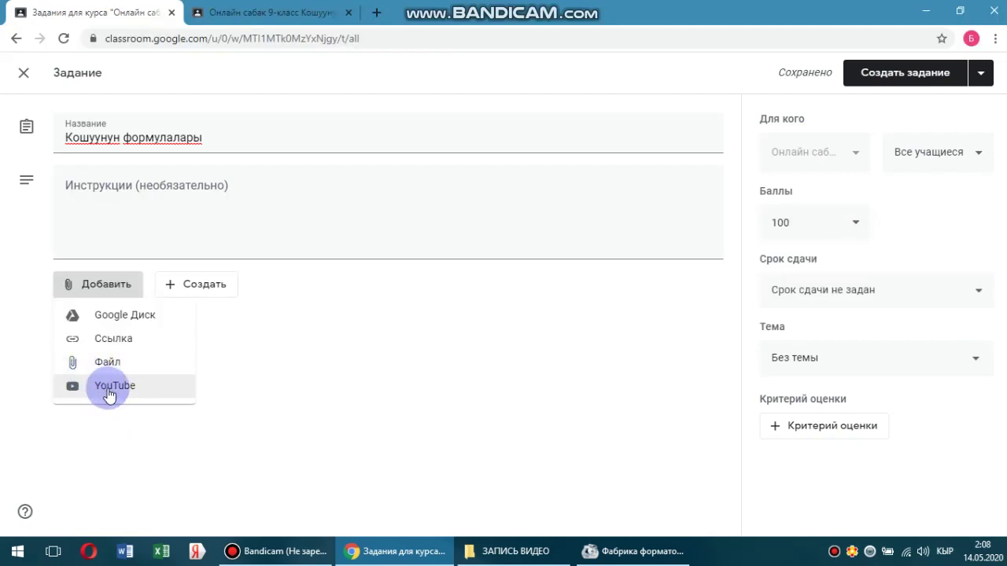
pyautogui.click(114, 319)
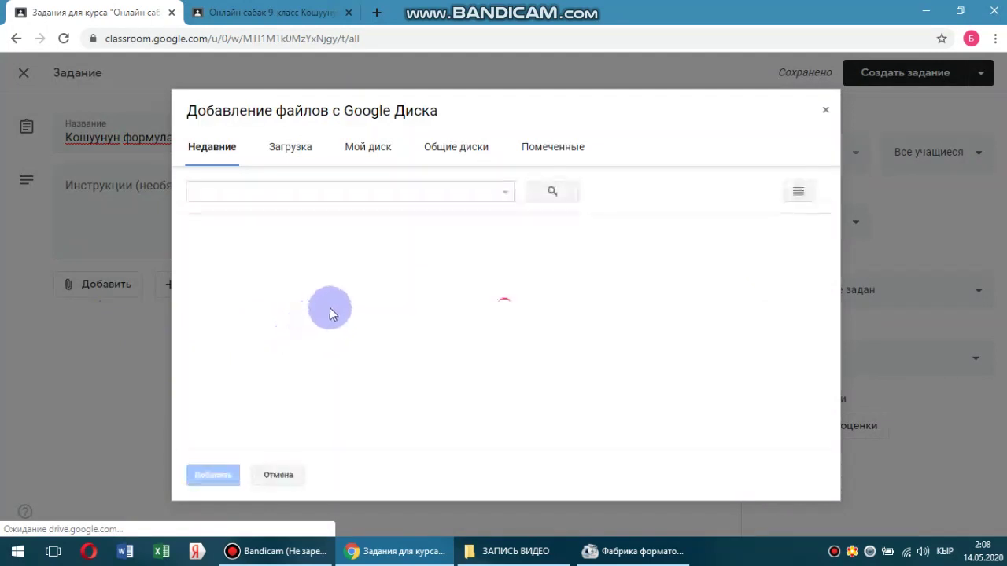
pyautogui.click(367, 153)
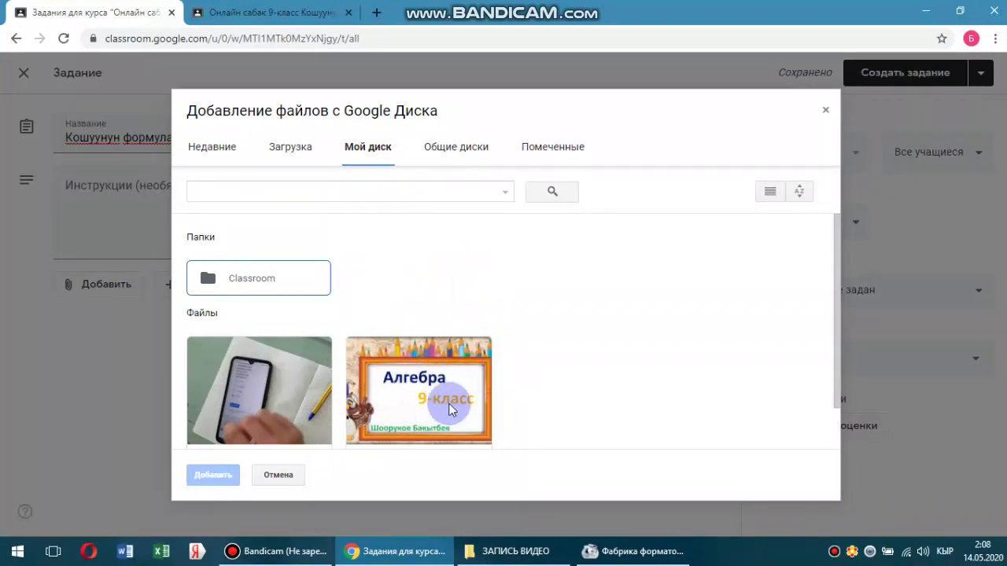
pyautogui.click(427, 398)
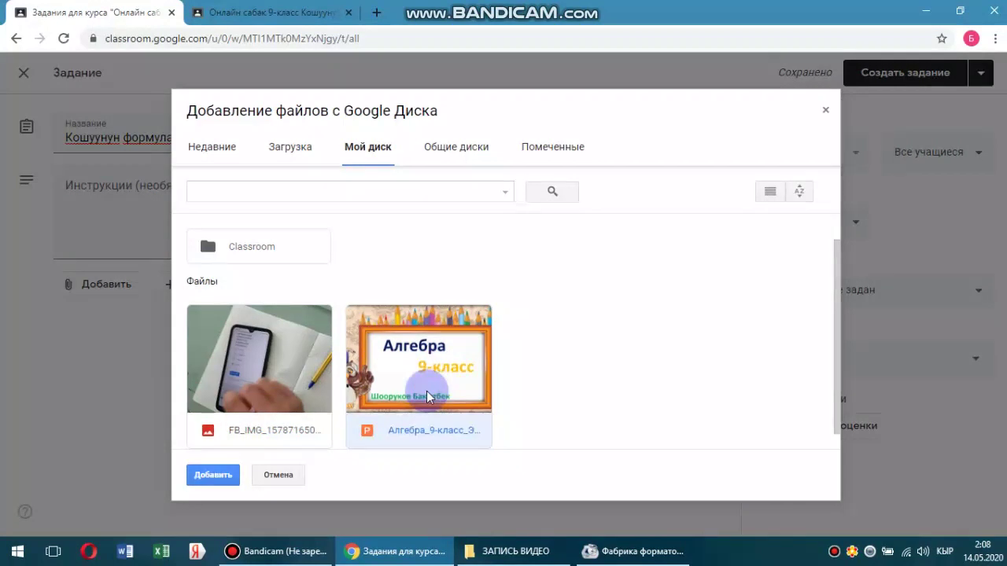
pyautogui.click(200, 483)
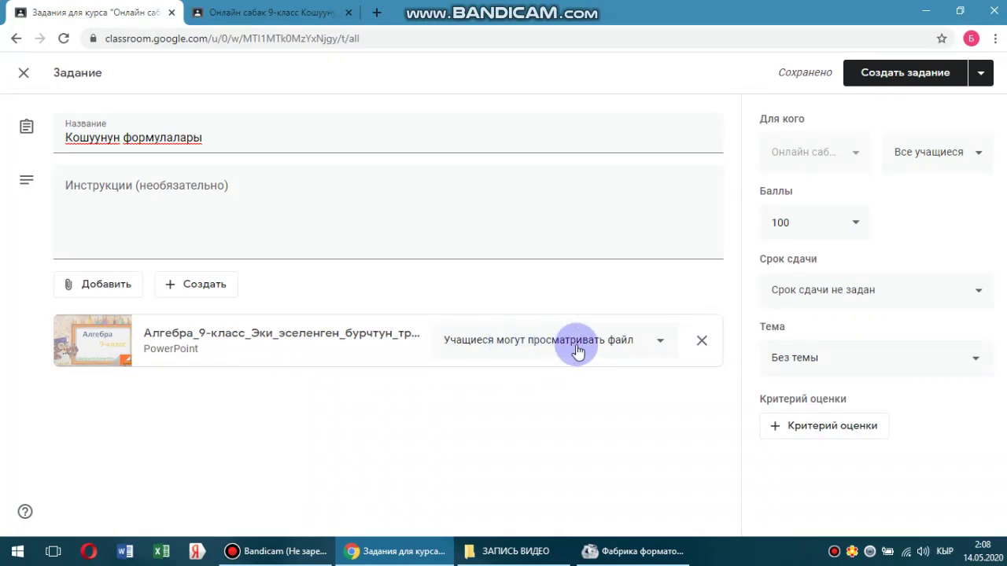
pyautogui.click(663, 344)
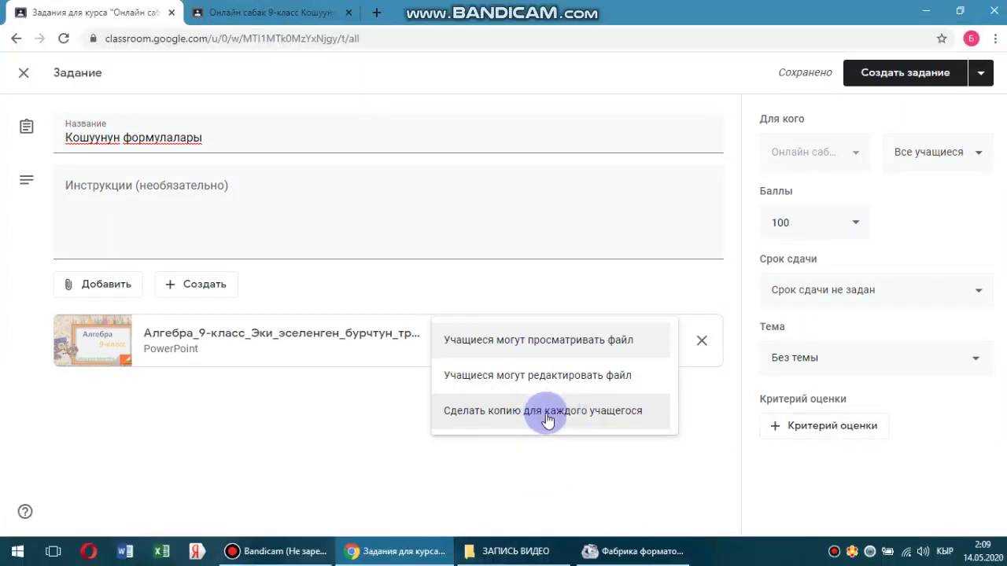
pyautogui.click(525, 343)
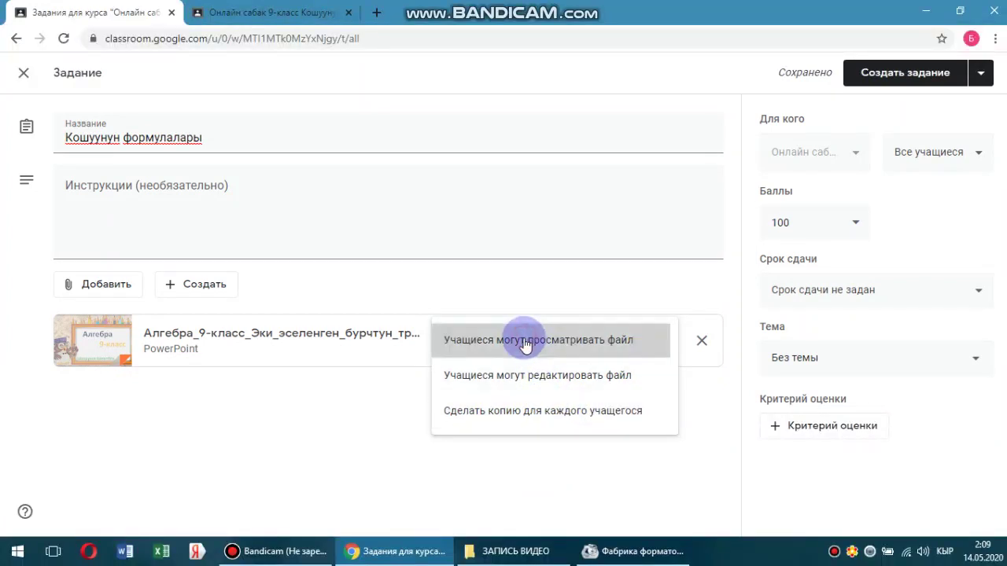
# Attach a link to wikipedia.com to the assignment
pyautogui.click(108, 293)
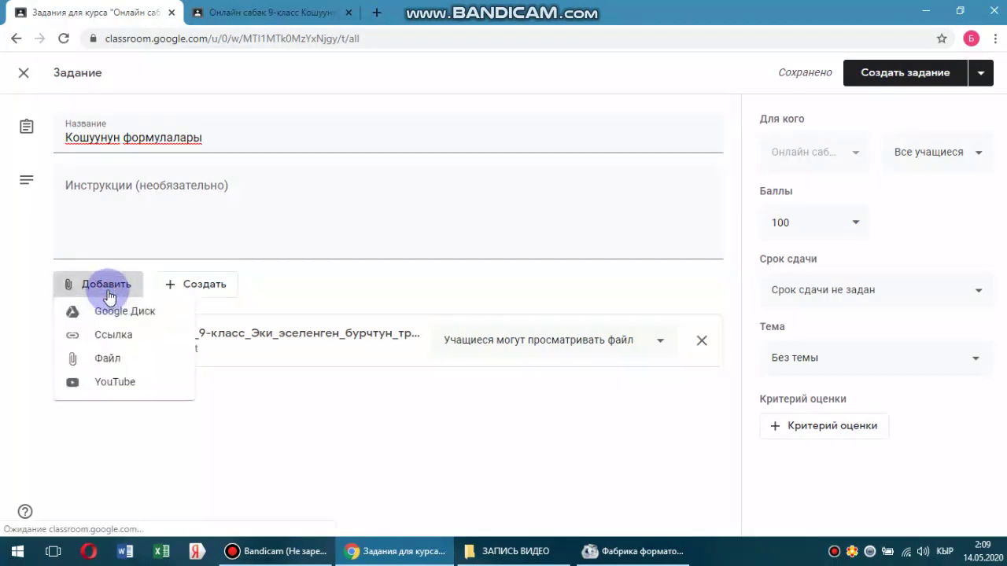
pyautogui.click(118, 340)
pyautogui.click(504, 300)
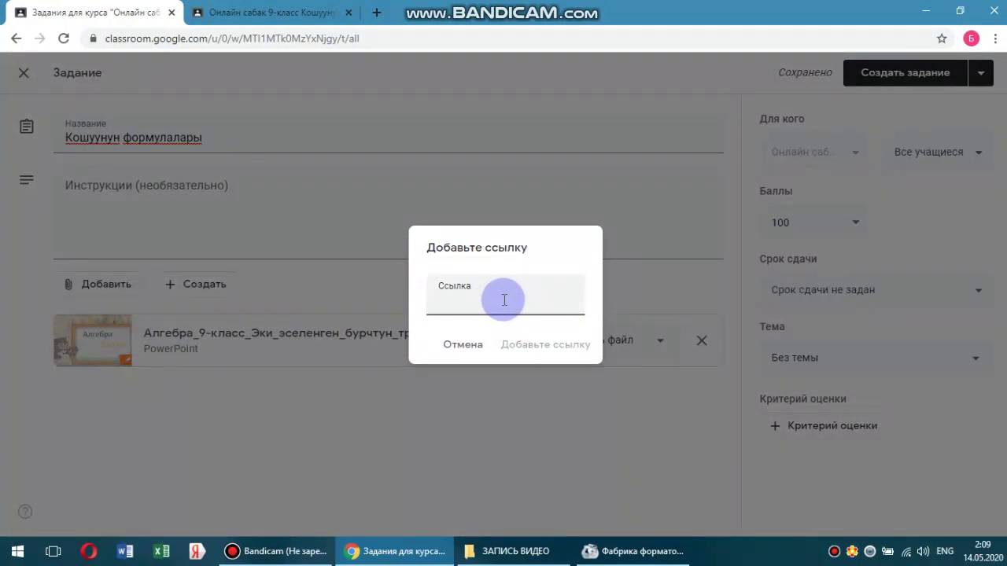
pyautogui.write('wikipedia.com')
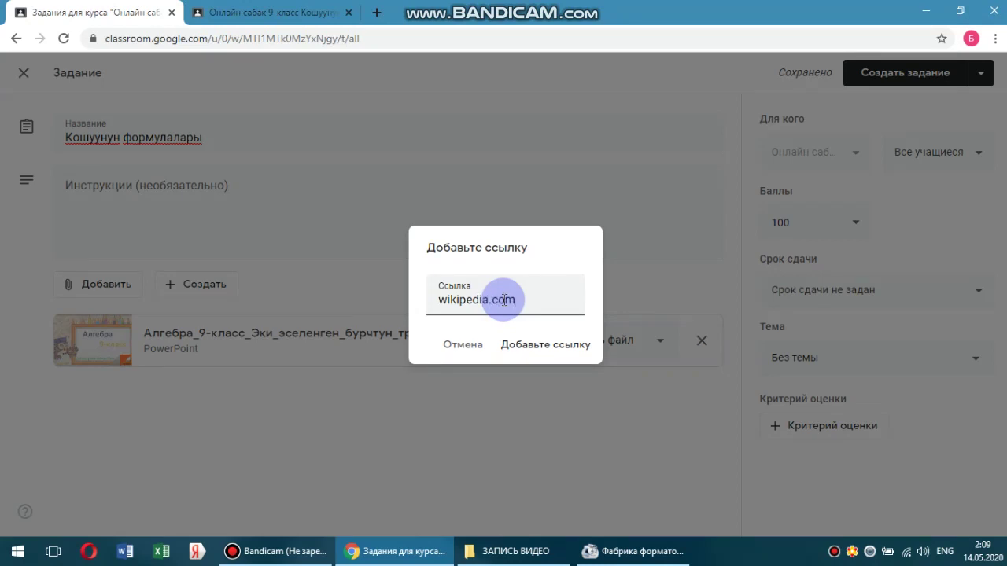
pyautogui.click(526, 345)
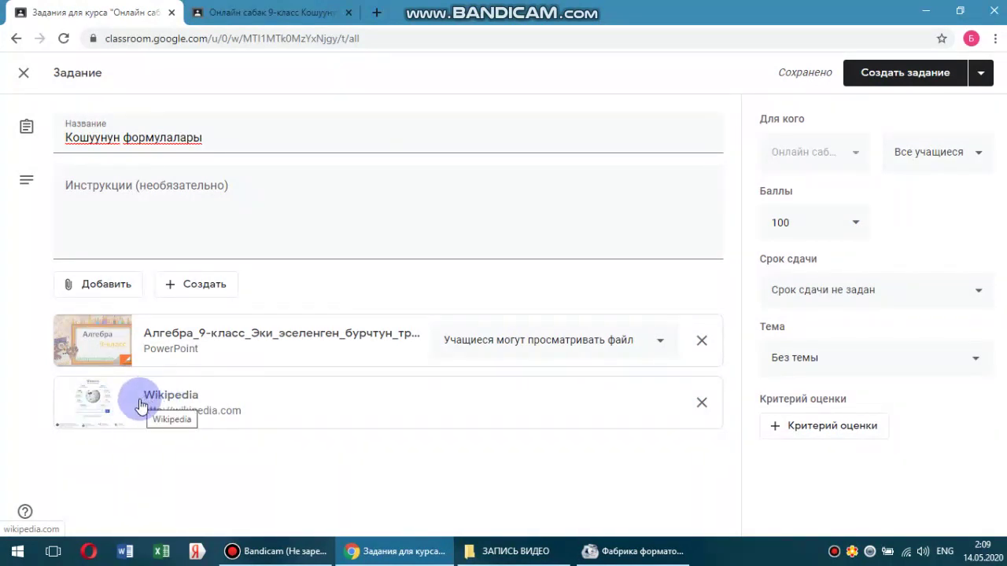
# Upload the Word document "6 - кл Сандын даражасы" from Galaxy A10s > Card > Документке > МАТЕМАТИКА and attach it to the assignment
pyautogui.click(109, 288)
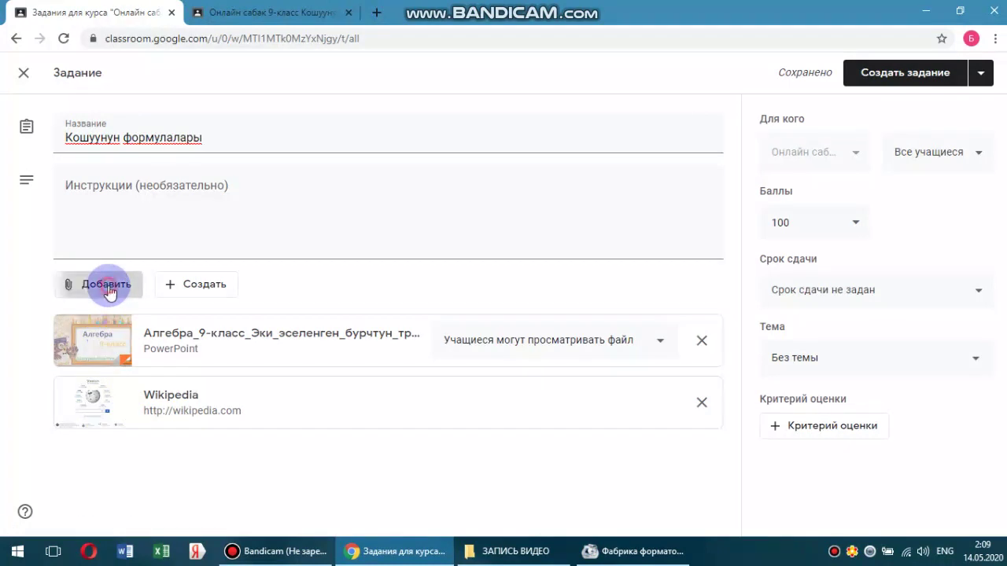
pyautogui.click(109, 365)
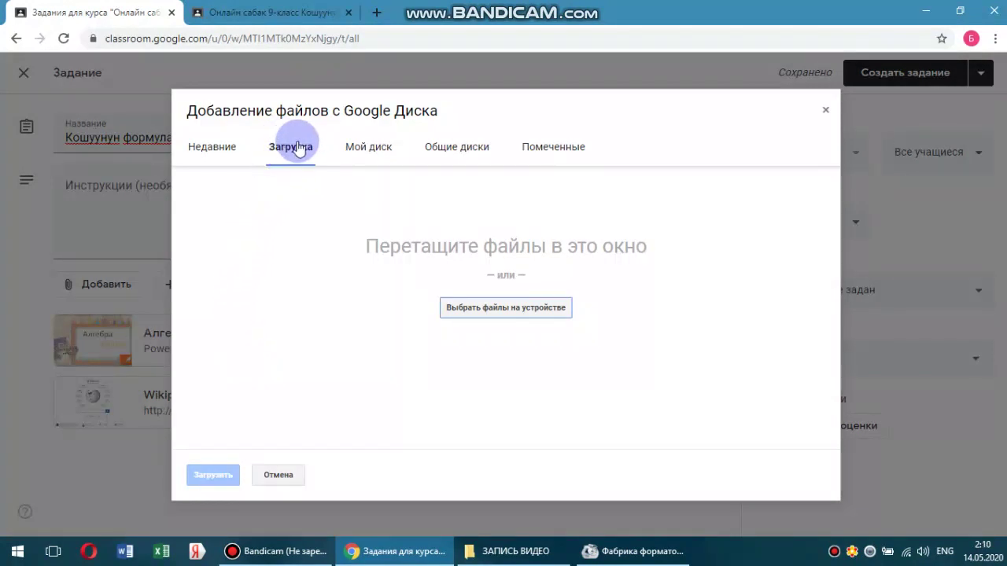
pyautogui.click(502, 313)
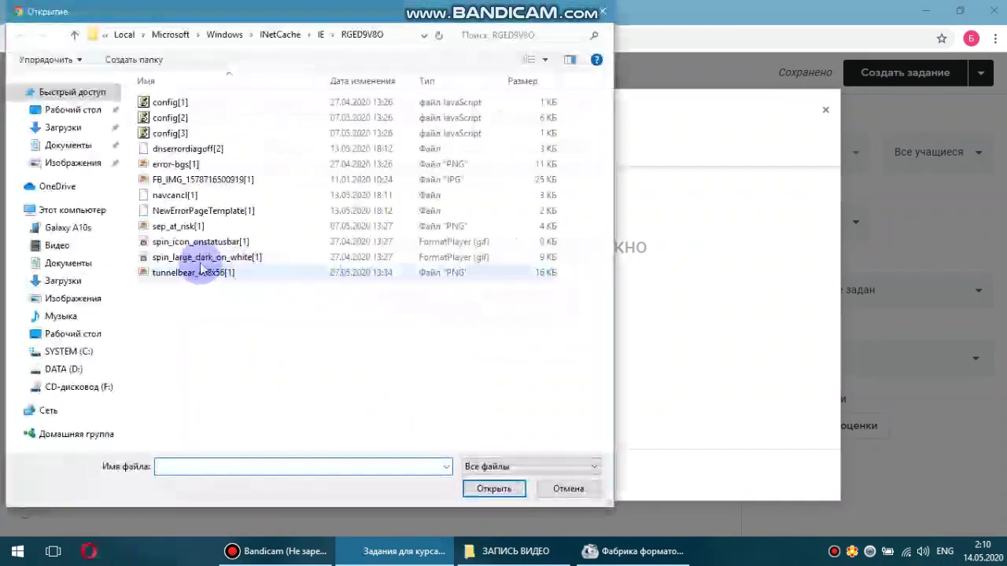
pyautogui.click(69, 228)
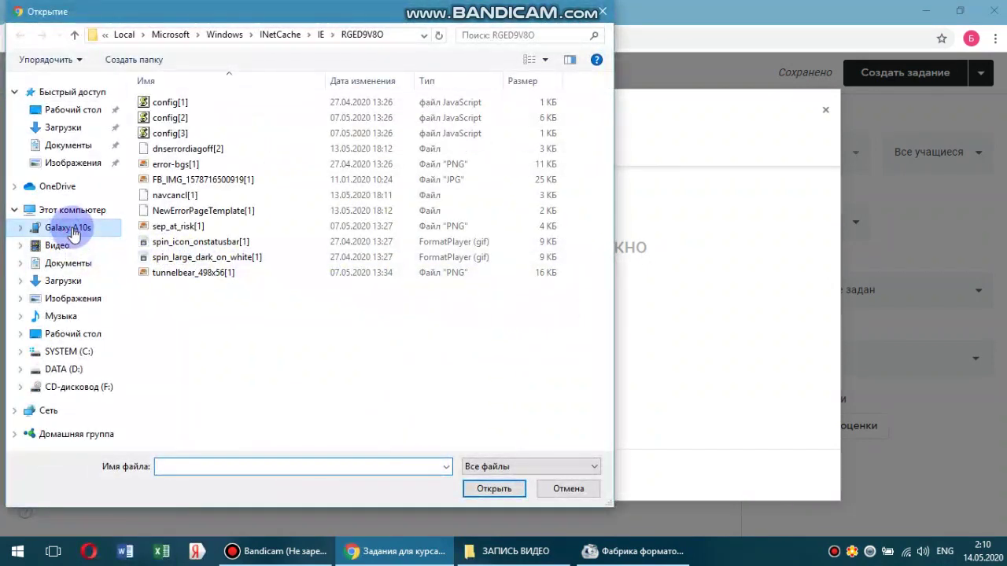
pyautogui.doubleClick(213, 105)
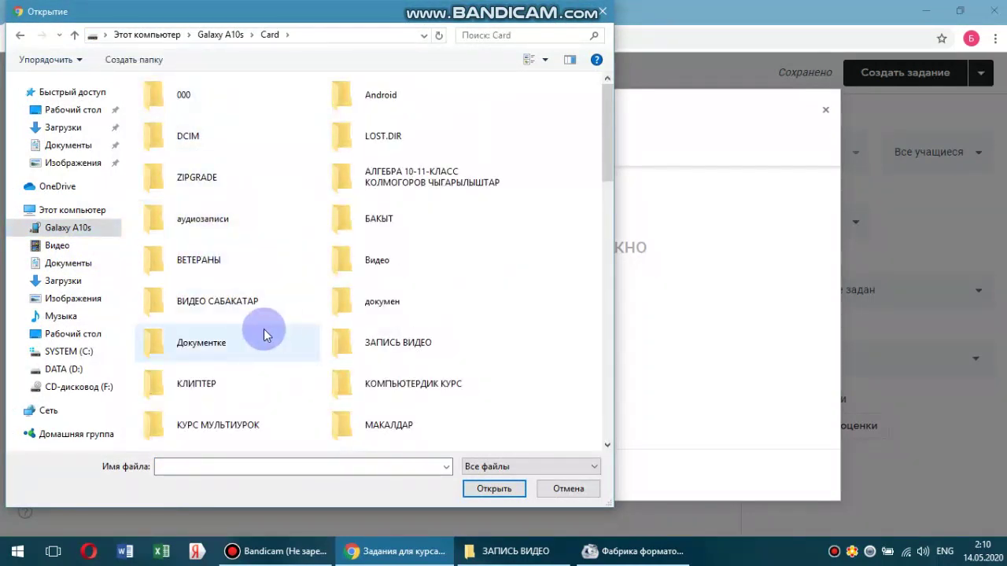
pyautogui.click(229, 346)
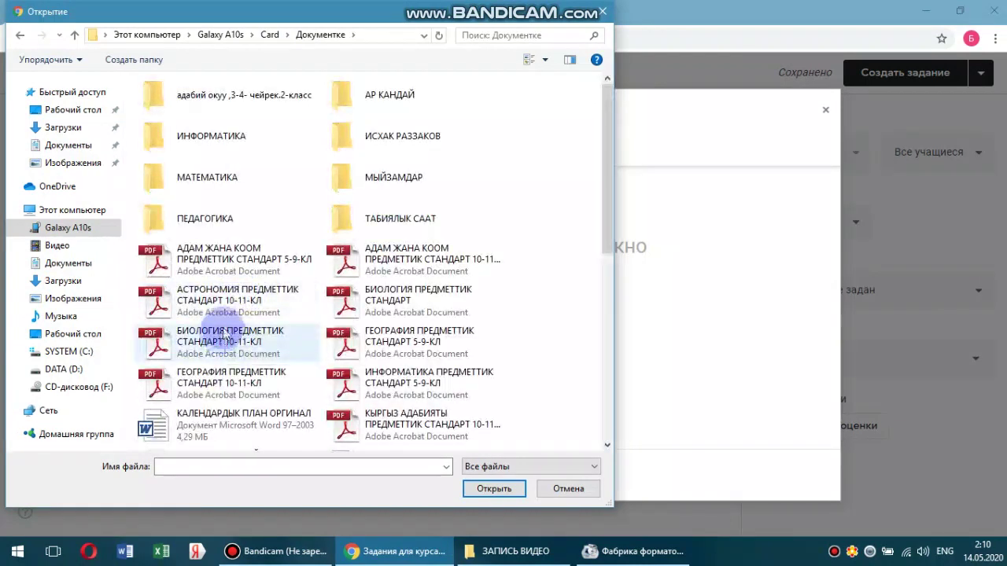
pyautogui.doubleClick(203, 181)
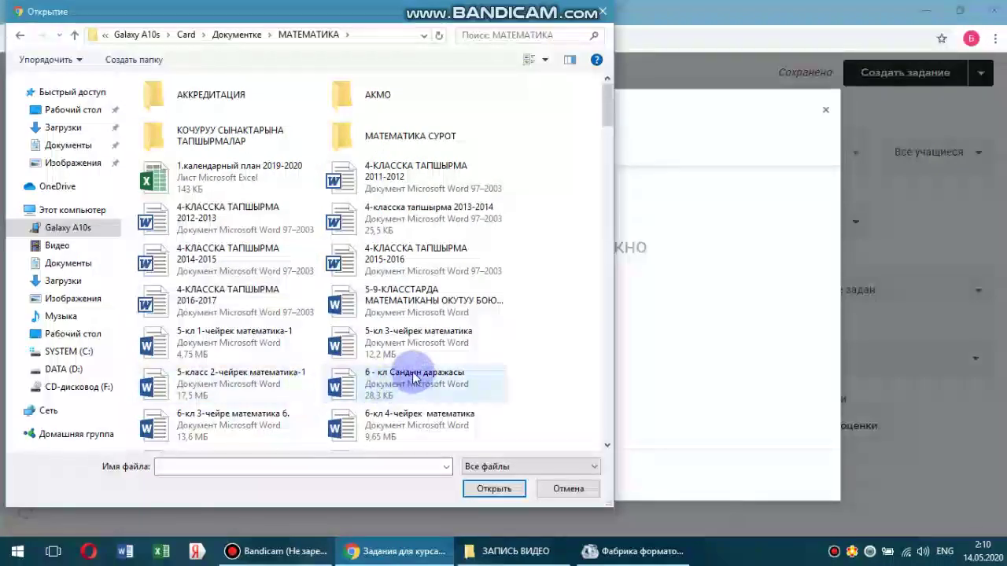
pyautogui.click(404, 386)
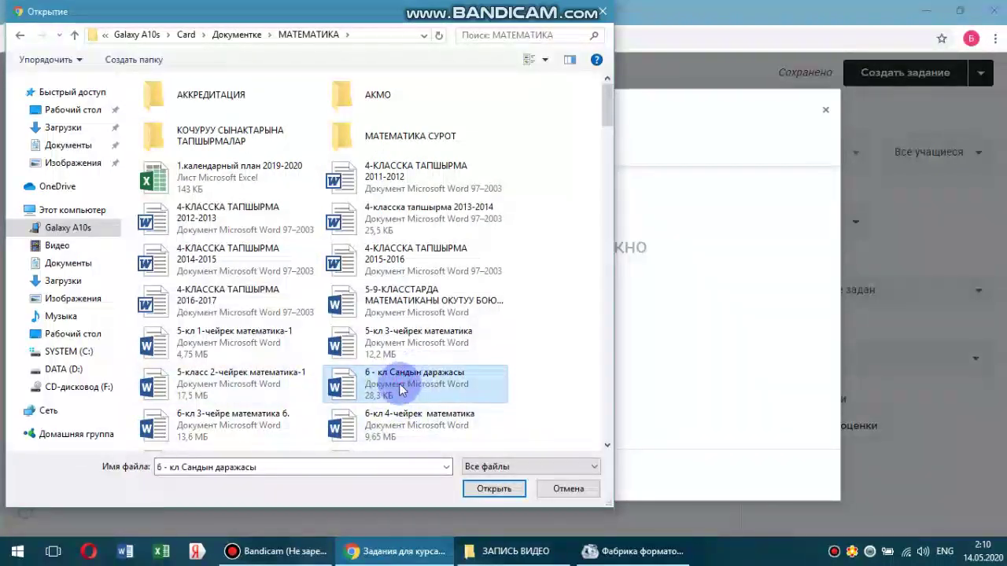
pyautogui.click(498, 488)
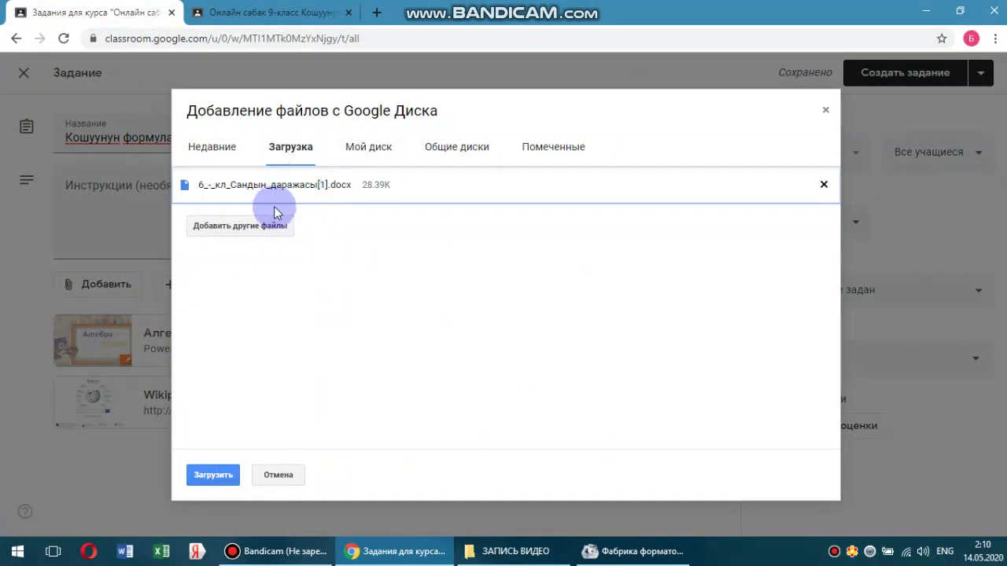
pyautogui.click(217, 479)
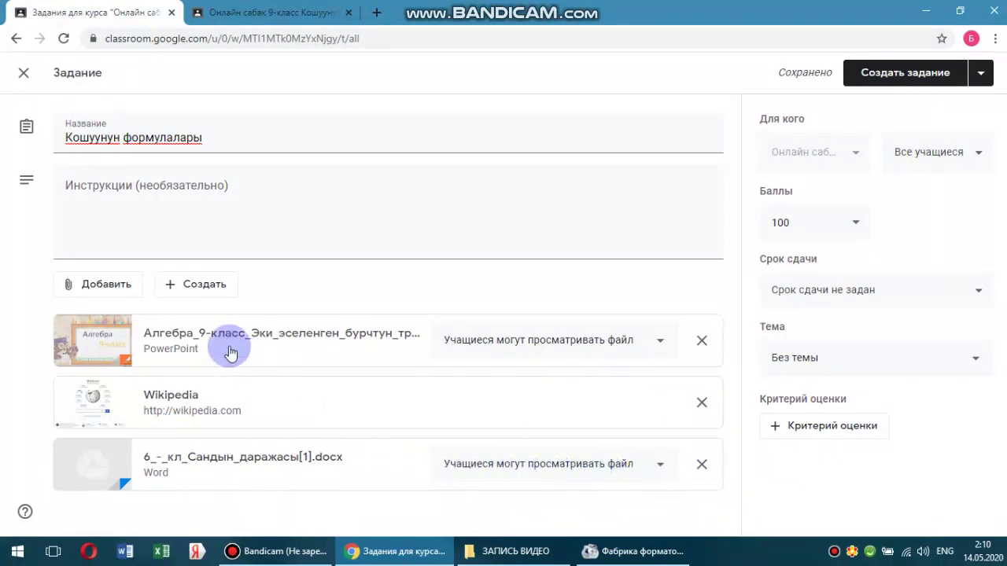
# Search YouTube for "кошуунун формулалары" and attach the 21-minute "Алгебра 9-класс Кошуунун формулалары" video to the assignment
pyautogui.click(106, 288)
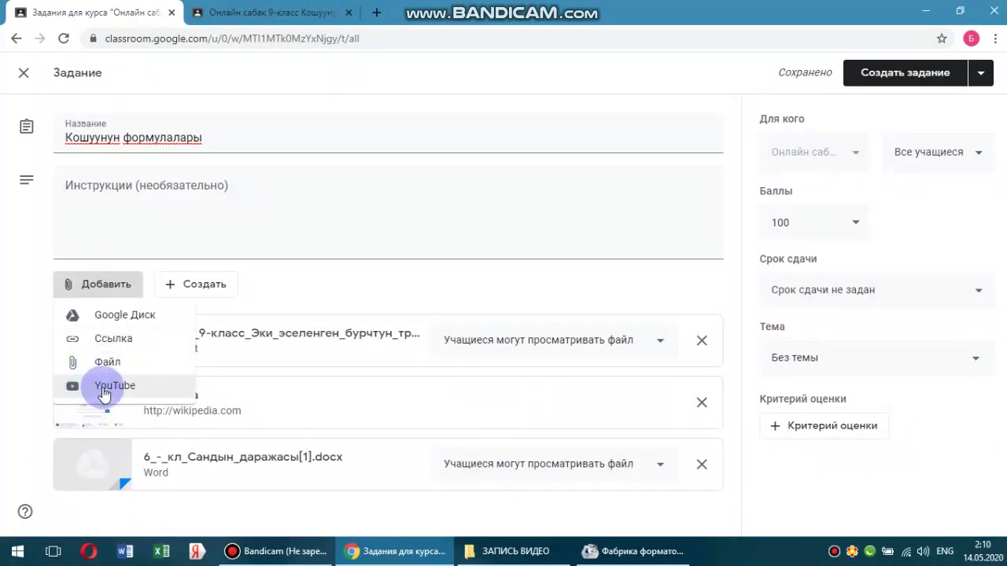
pyautogui.click(106, 387)
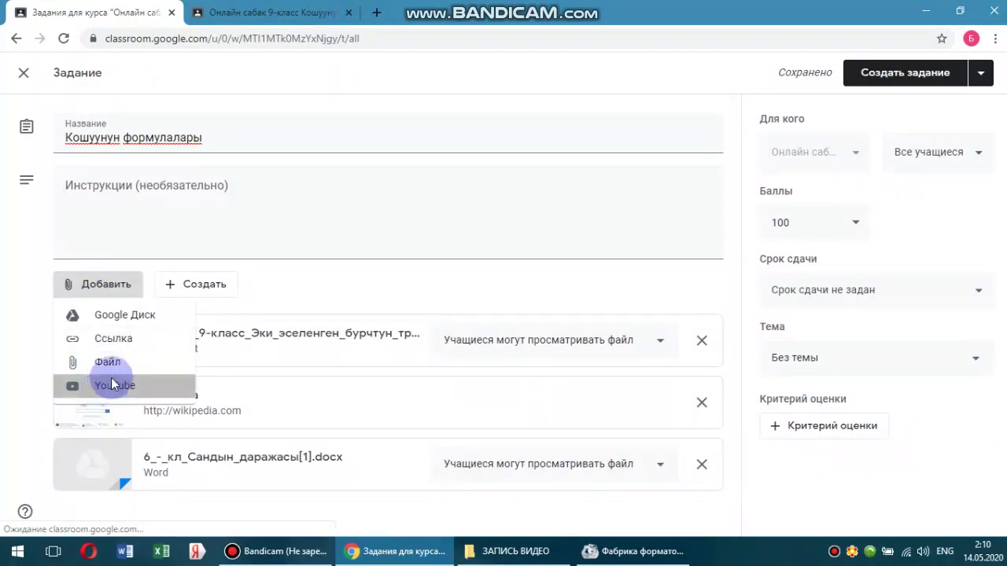
pyautogui.click(343, 191)
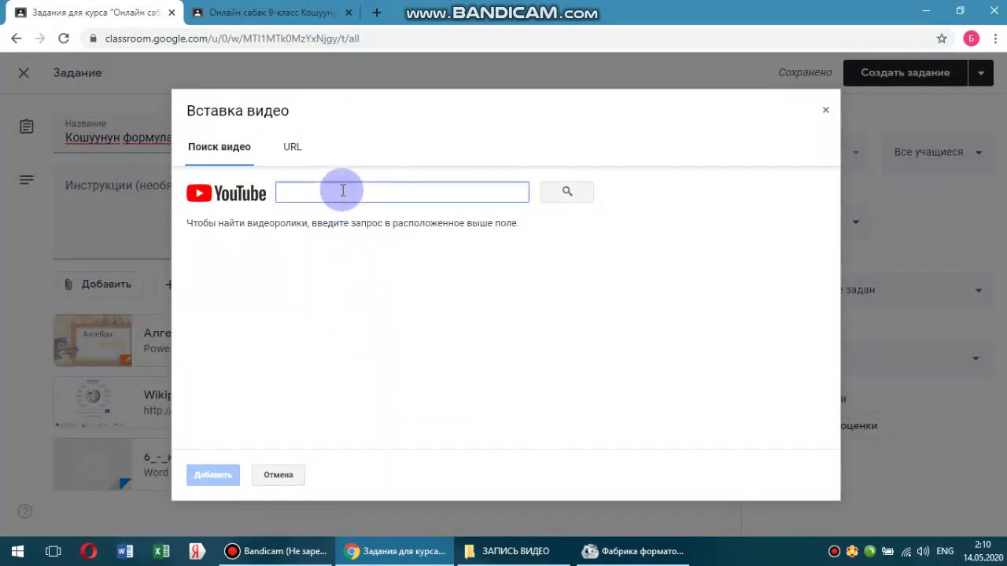
pyautogui.write('r')
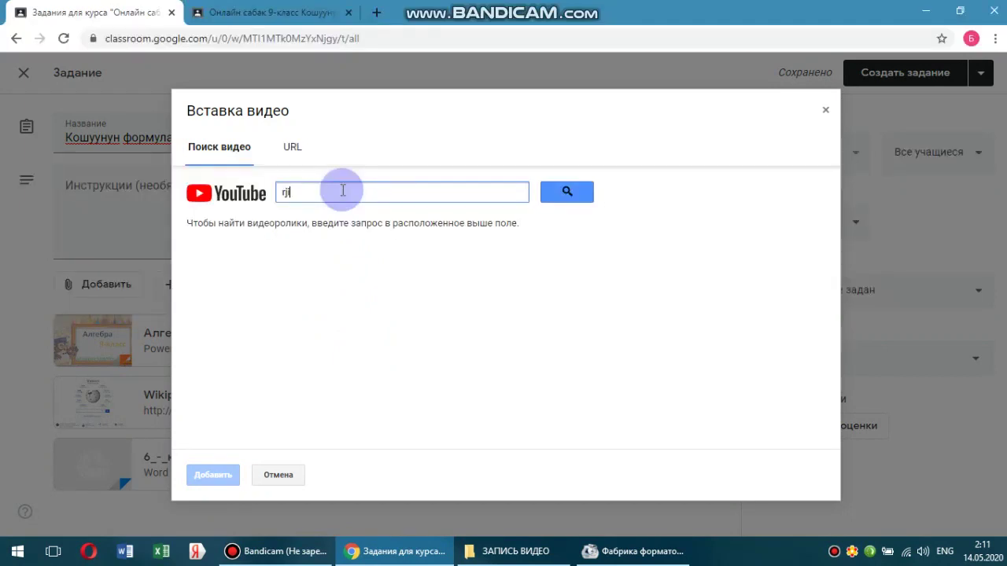
pyautogui.press('BackSpace')
pyautogui.write('кошуунун формулалары')
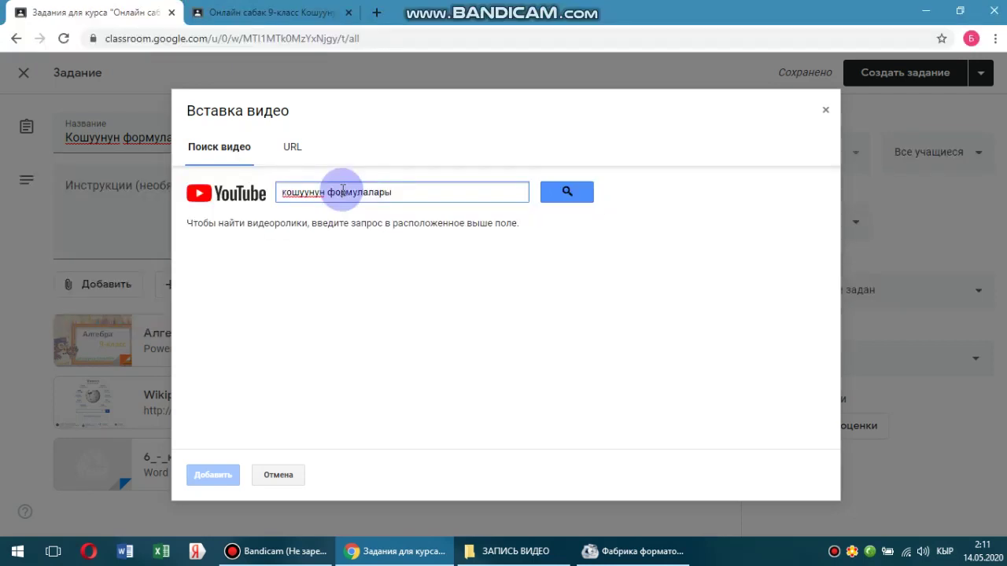
pyautogui.click(583, 197)
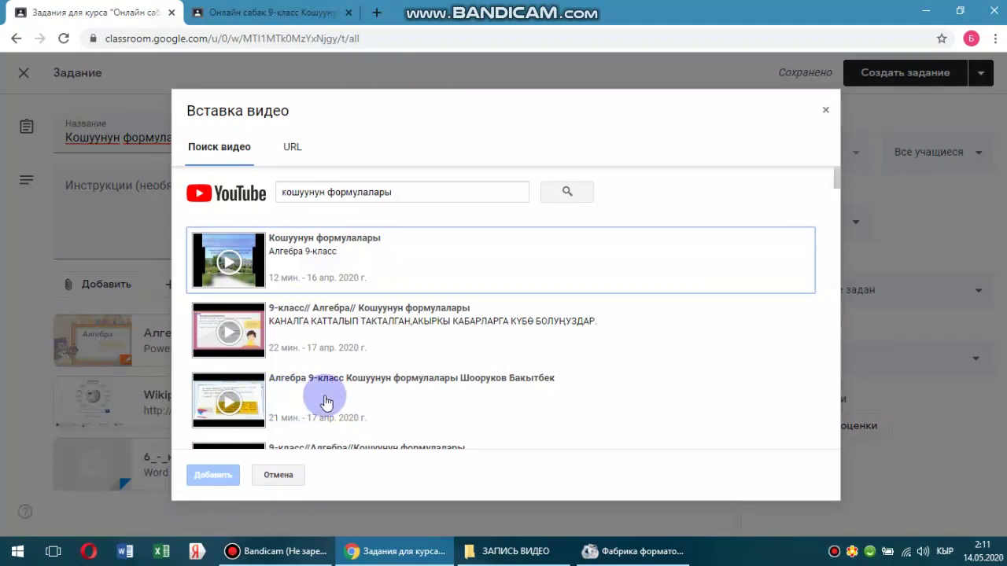
pyautogui.click(293, 395)
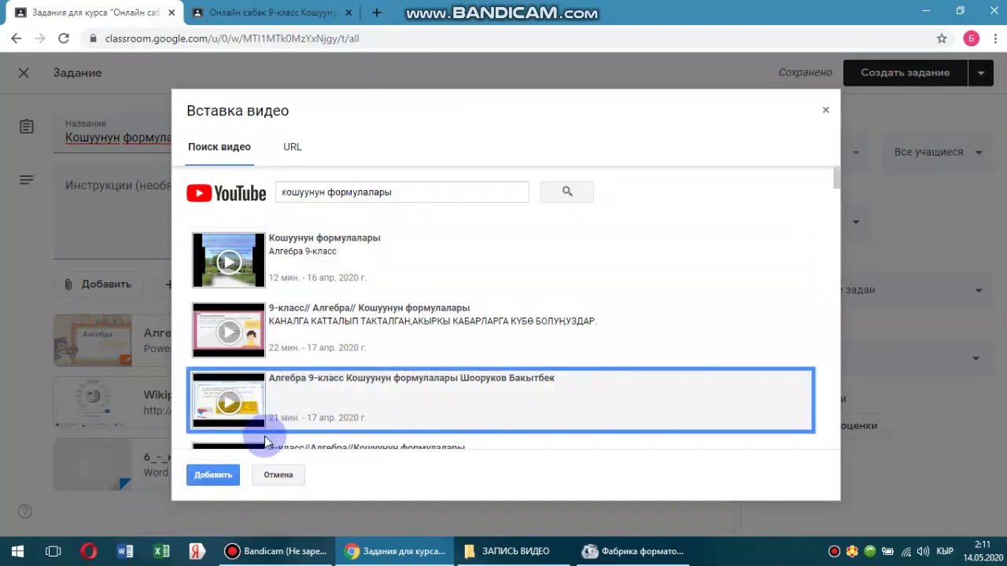
pyautogui.click(229, 477)
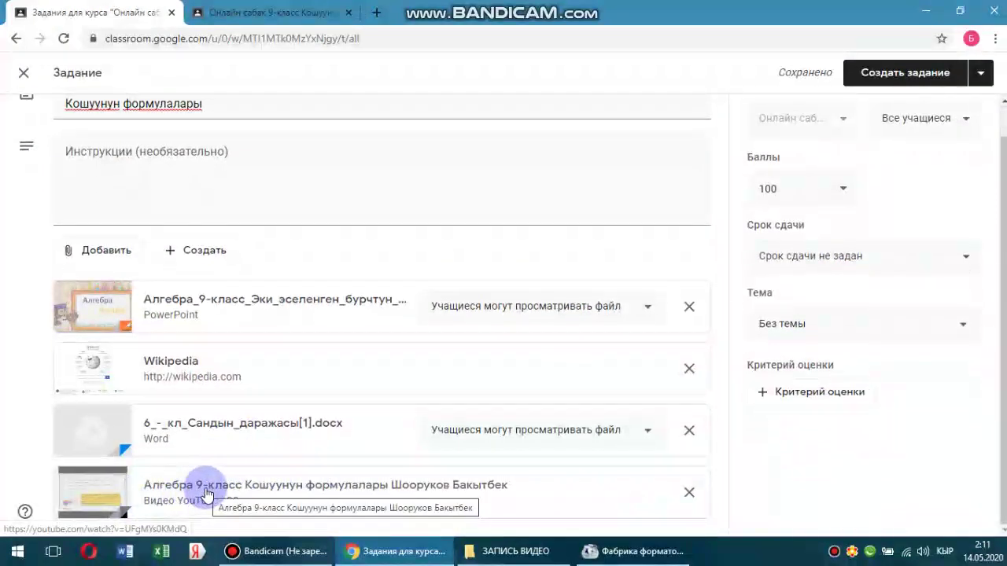
# Create a new Google document for the assignment containing the lines "Тапшырма 1" and "Тапшырма 2", and return to the assignment
pyautogui.scroll(1, 207, 473)
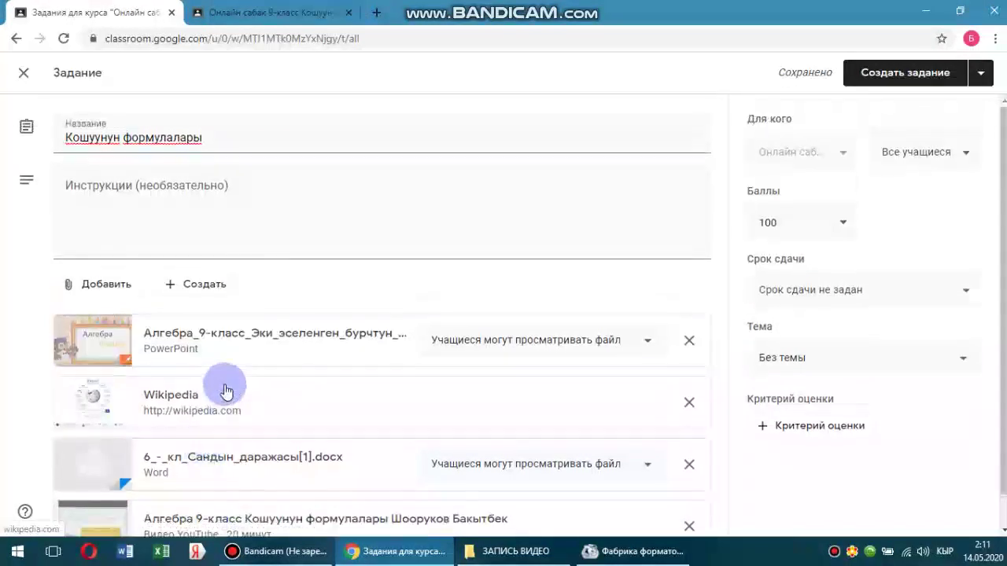
pyautogui.click(191, 290)
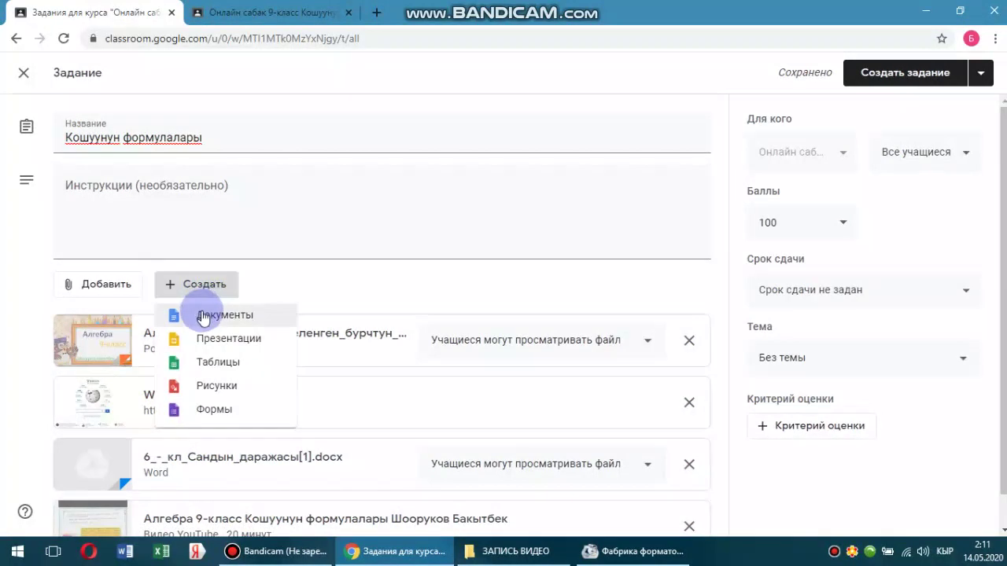
pyautogui.click(225, 317)
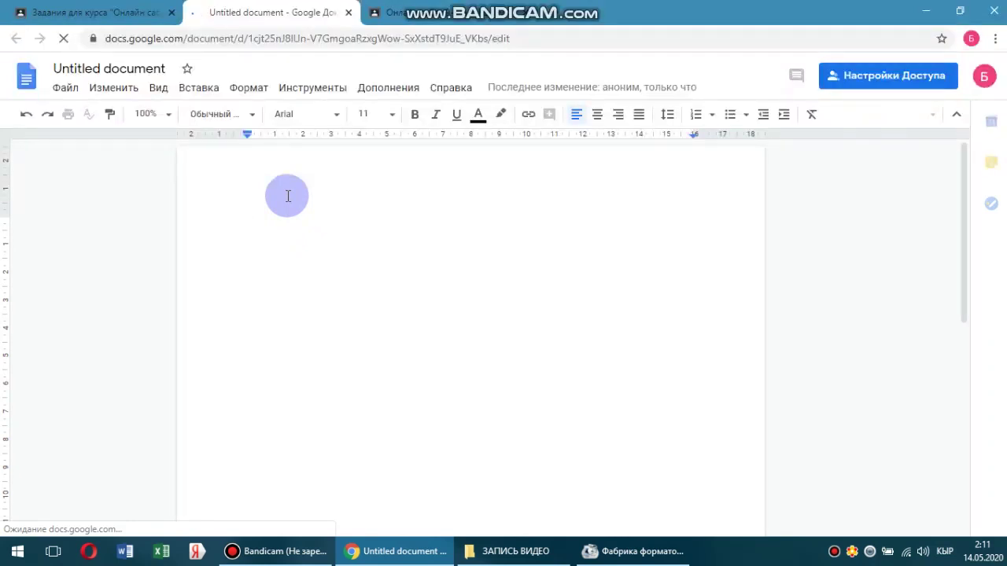
pyautogui.write('Т')
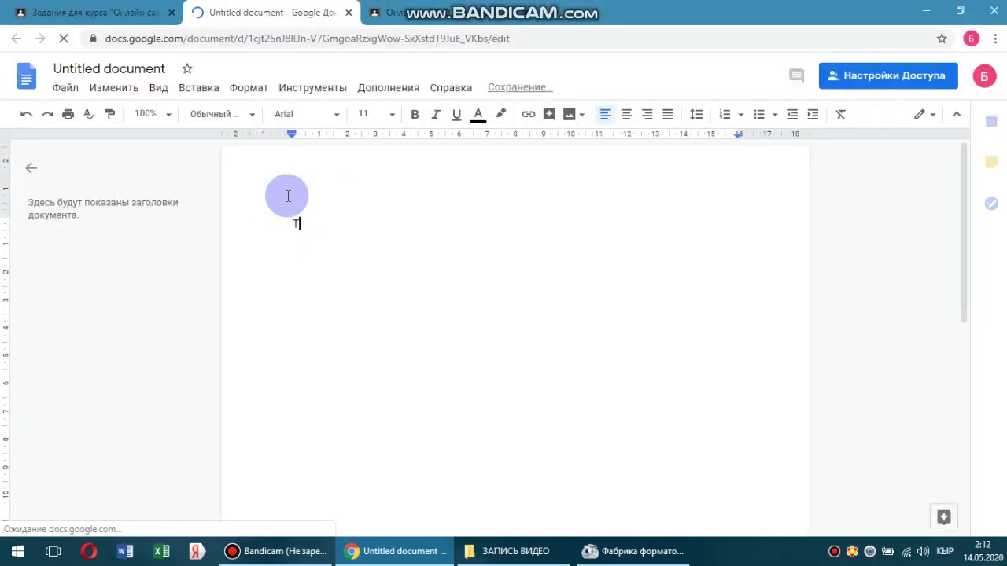
pyautogui.write('апшы')
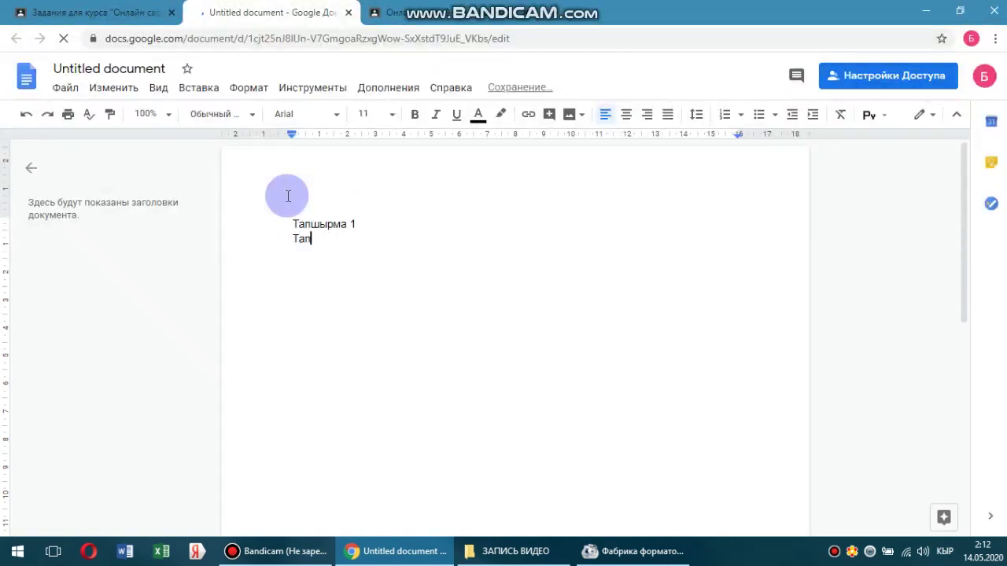
pyautogui.write('рма 2')
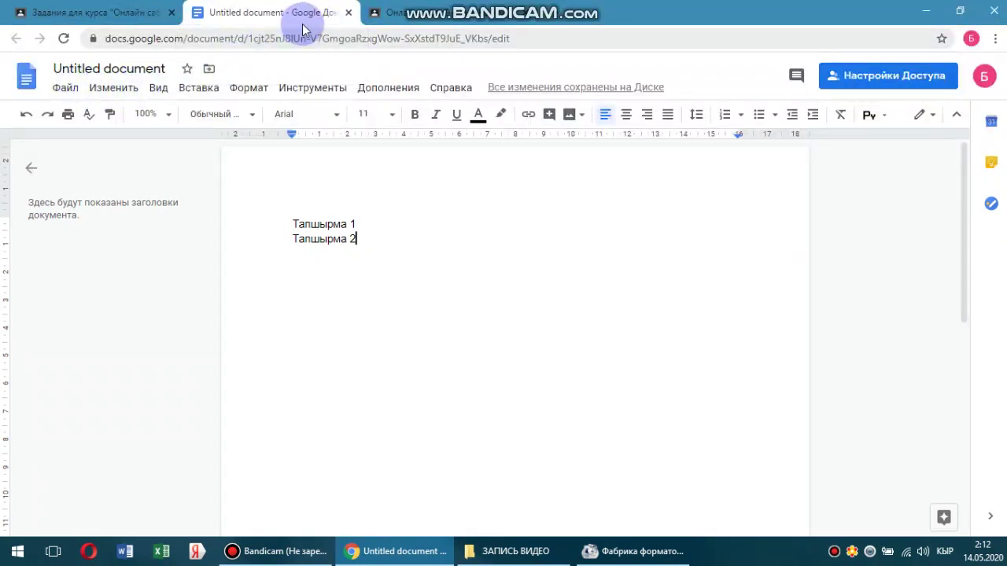
pyautogui.hotkey('ctrl', 'shift', 'Tab')
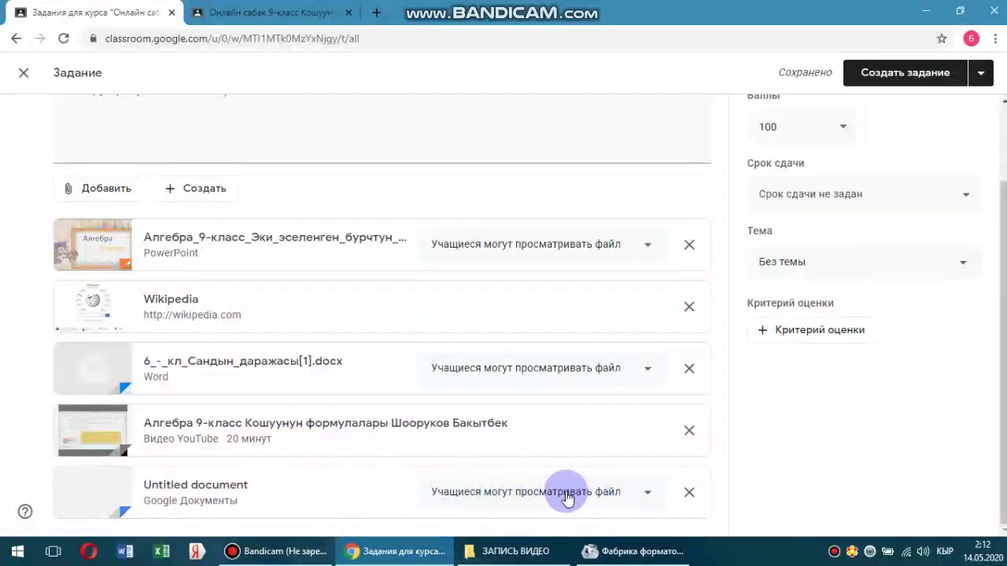
# Set the assignment's points to "Без оценки"
pyautogui.scroll(2, 321, 387)
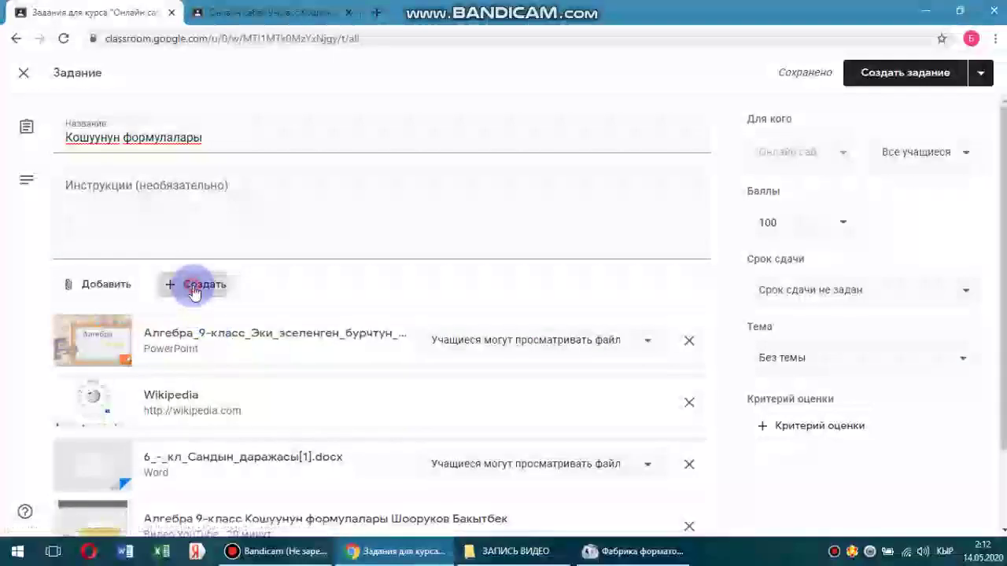
pyautogui.click(195, 288)
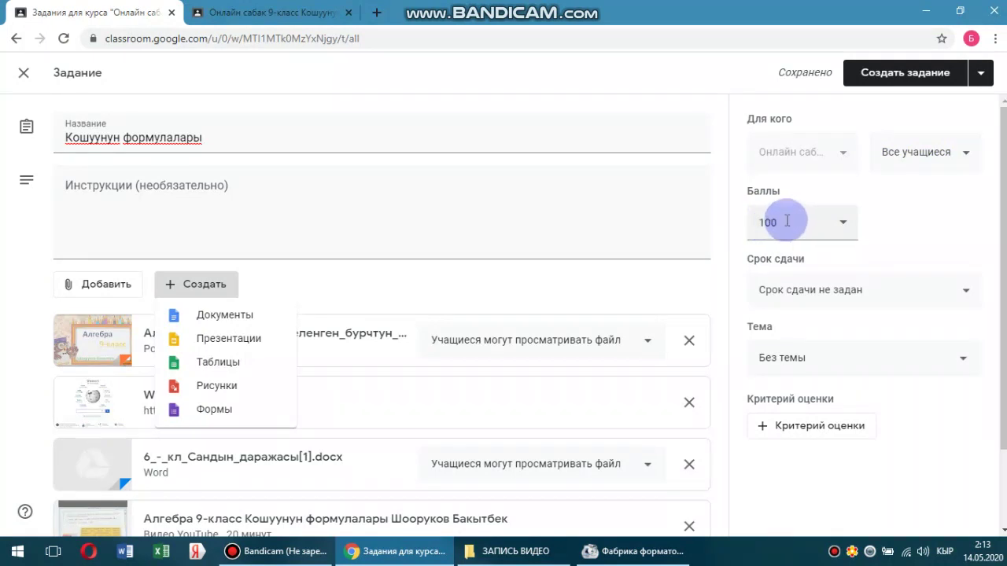
pyautogui.click(843, 227)
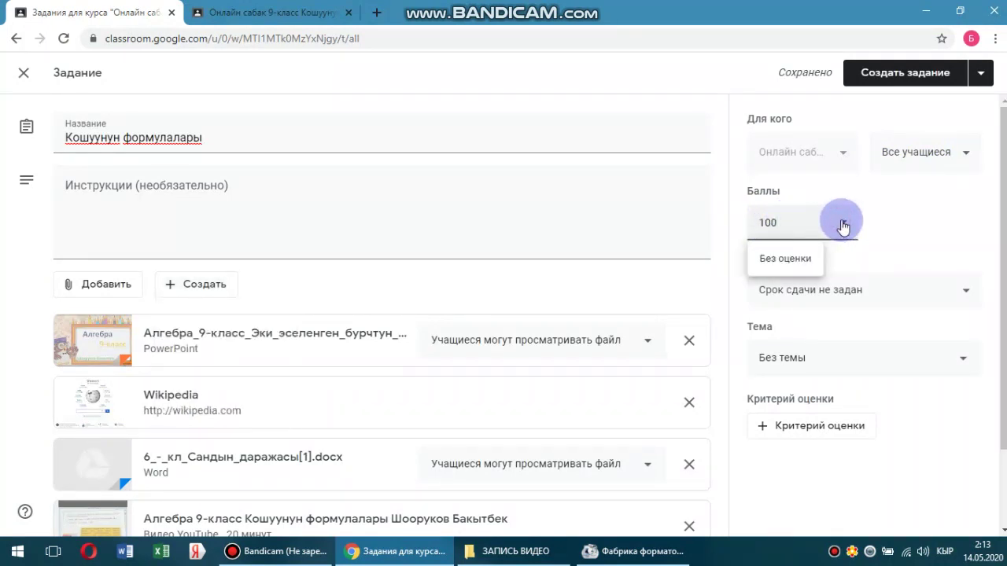
pyautogui.click(789, 262)
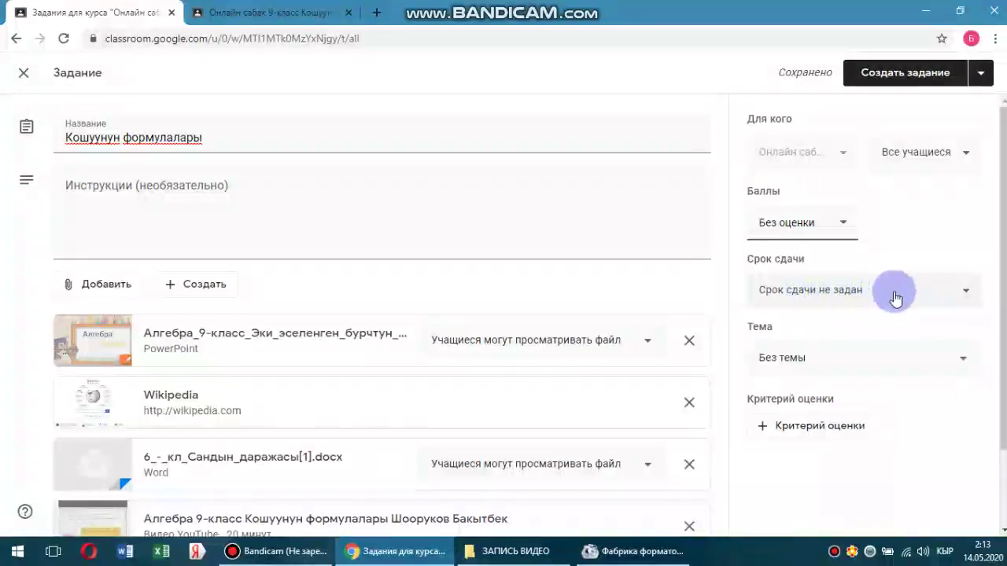
# Set the assignment's due date to 19 мая 2020 г. at 08:00
pyautogui.click(922, 293)
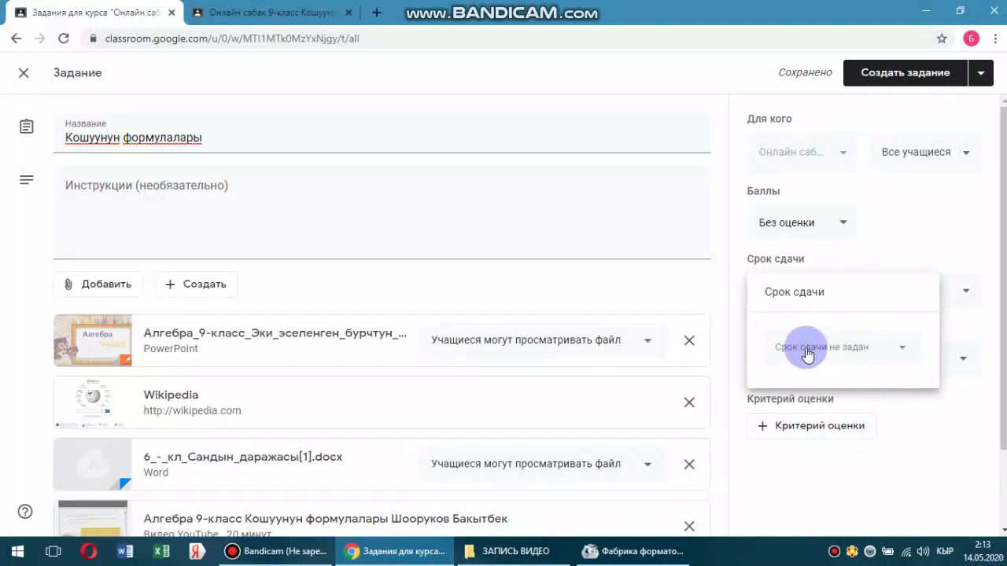
pyautogui.click(806, 352)
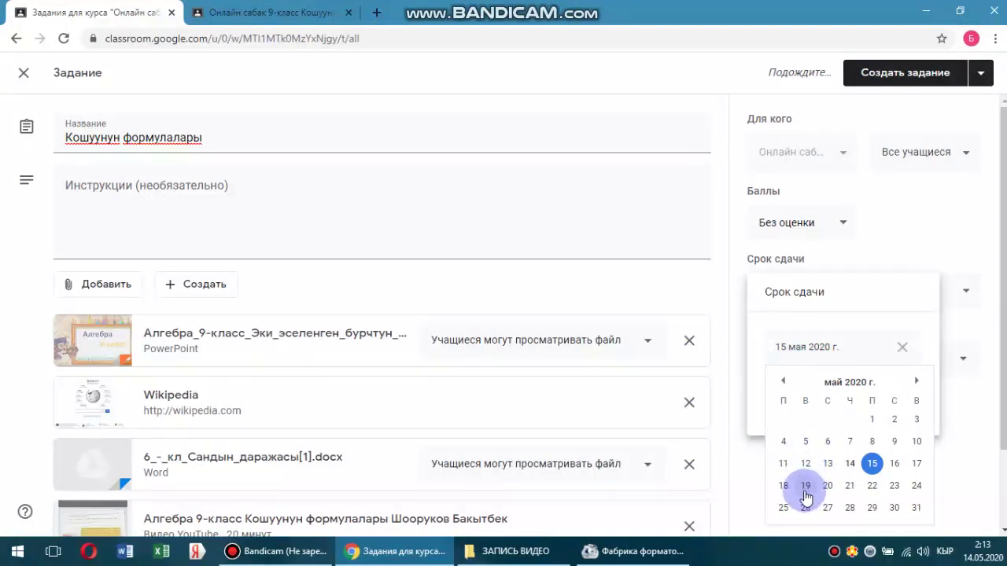
pyautogui.click(806, 486)
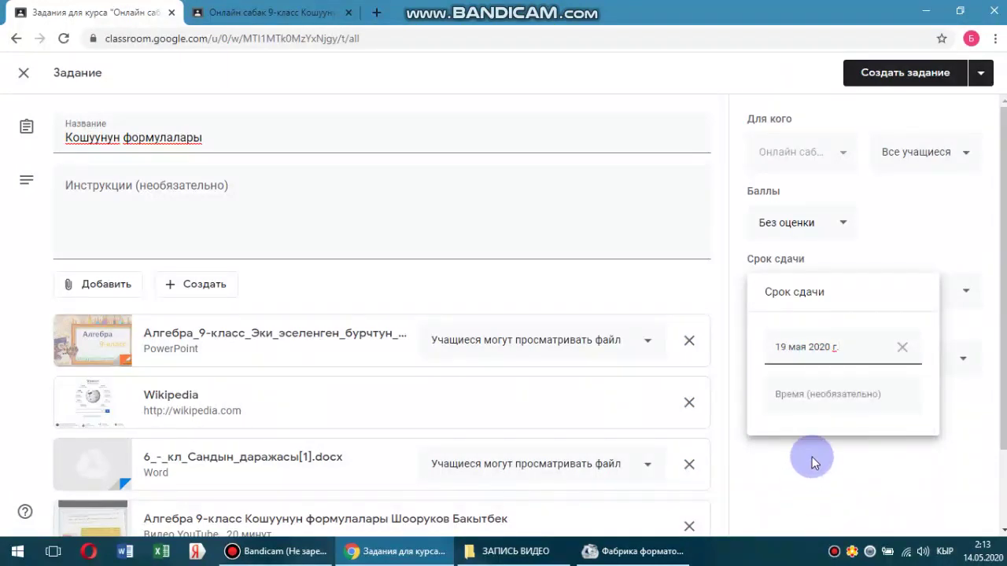
pyautogui.click(811, 402)
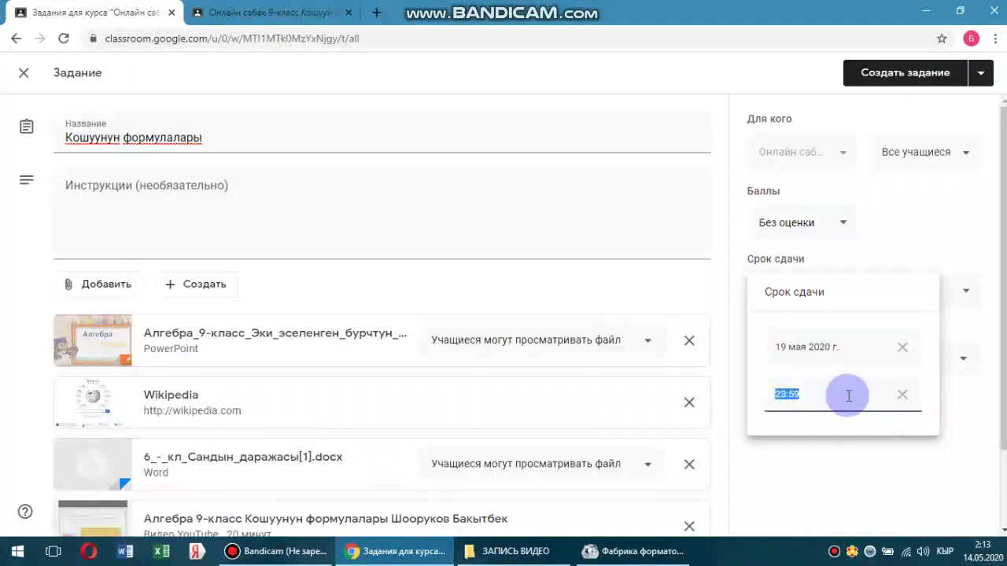
pyautogui.click(805, 404)
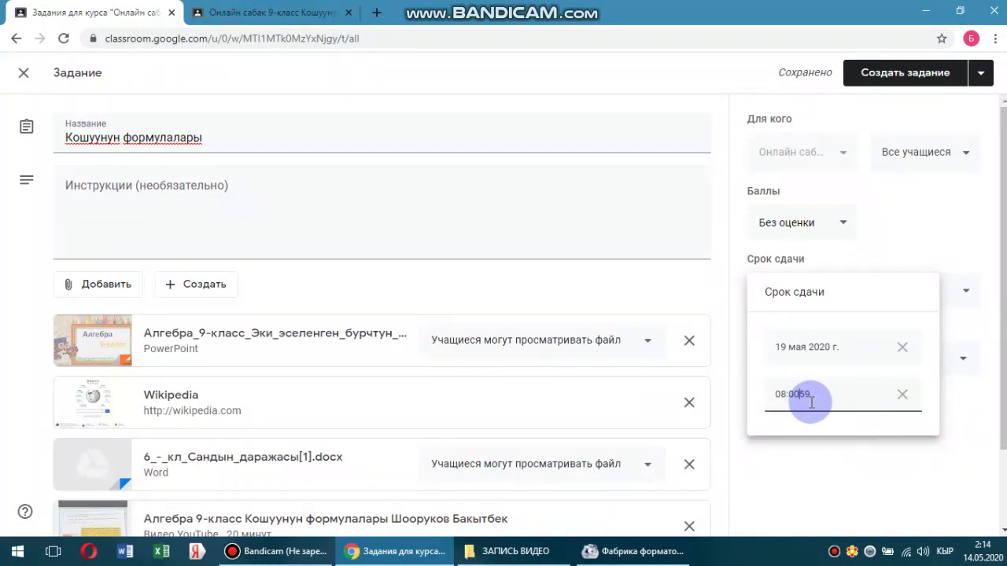
pyautogui.moveTo(811, 402); pyautogui.dragTo(758, 396)
pyautogui.click(795, 399)
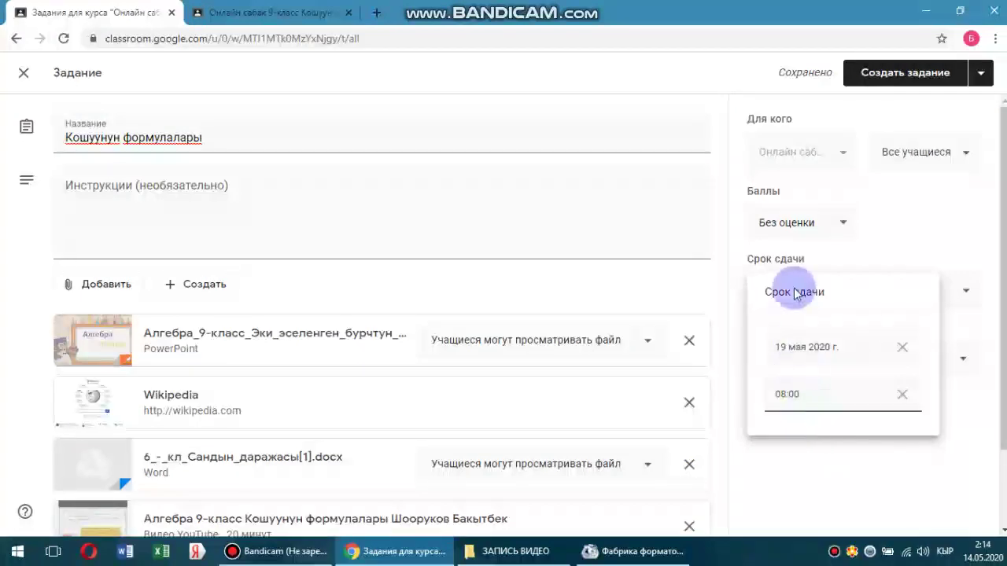
pyautogui.click(866, 471)
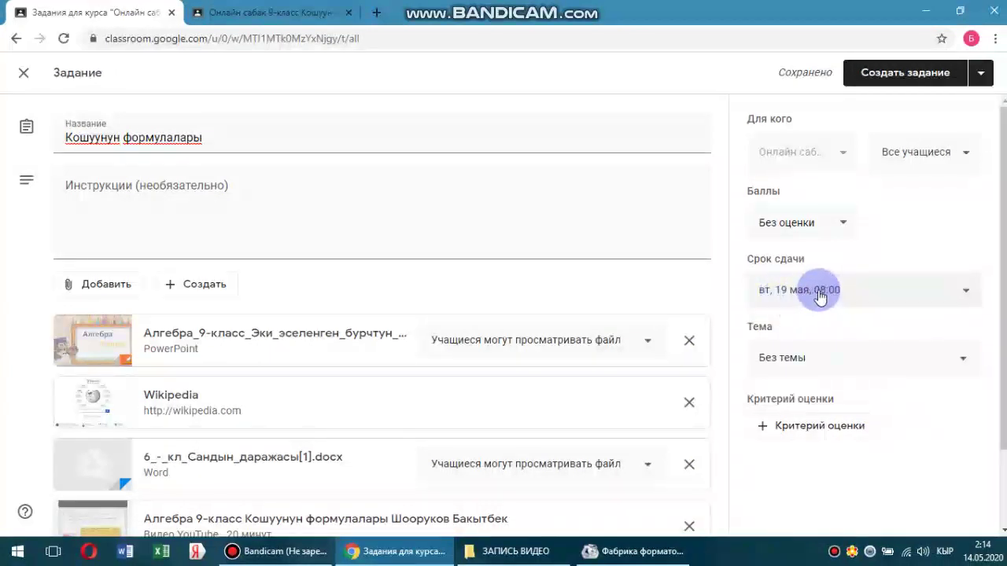
# Remove the due date and time from the assignment
pyautogui.click(815, 293)
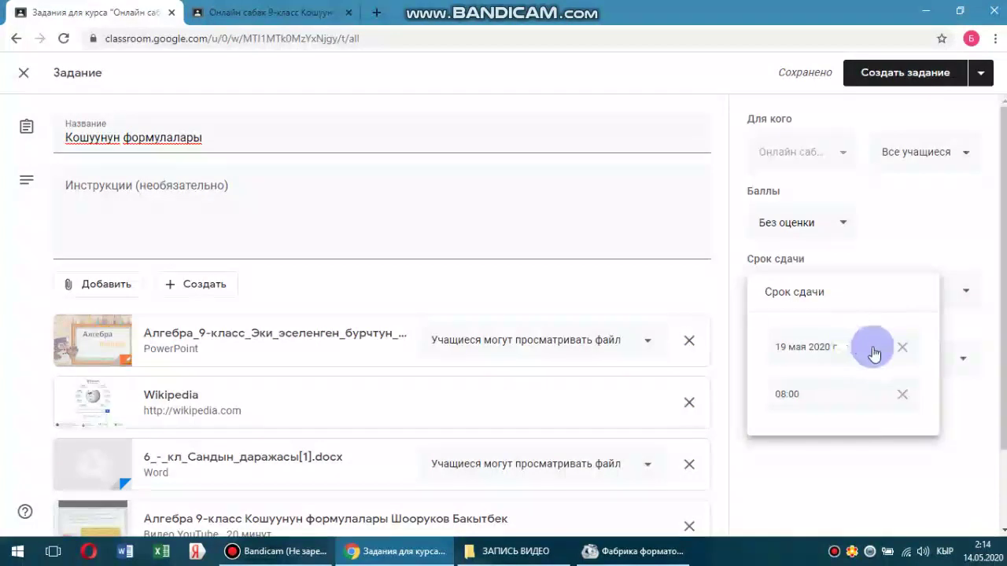
pyautogui.click(902, 348)
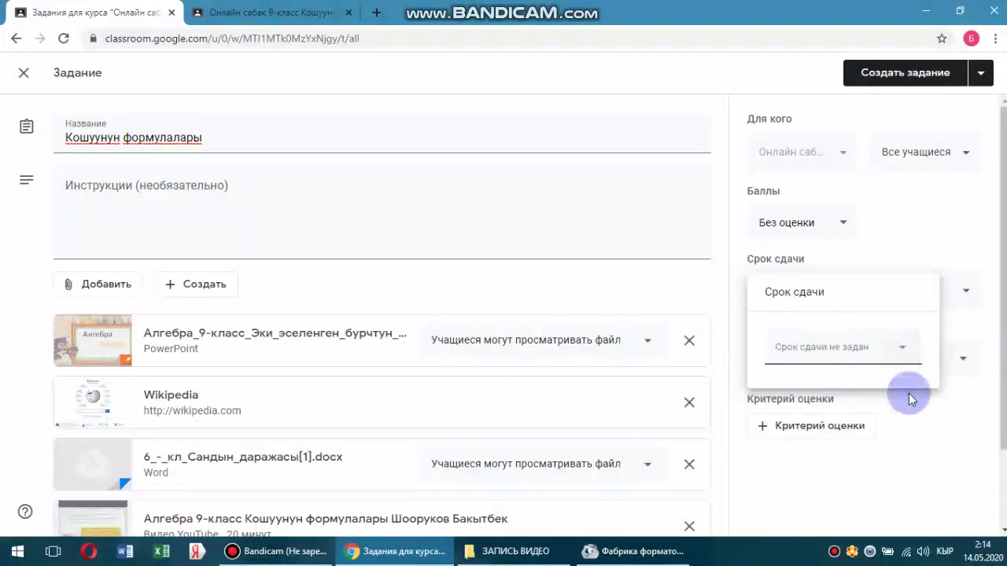
pyautogui.click(939, 461)
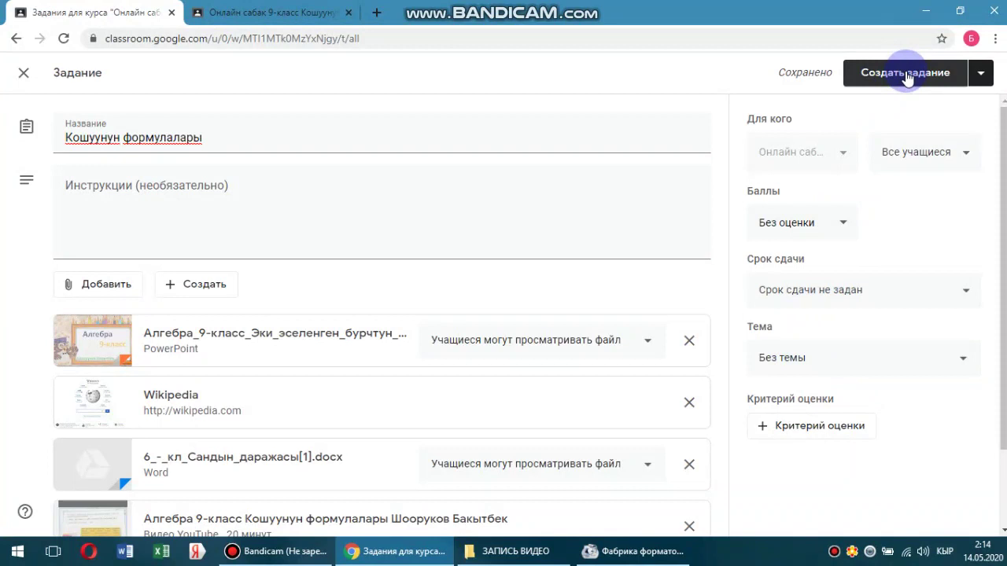
# Publish the assignment to the class with the "Создать задание" option
pyautogui.click(980, 73)
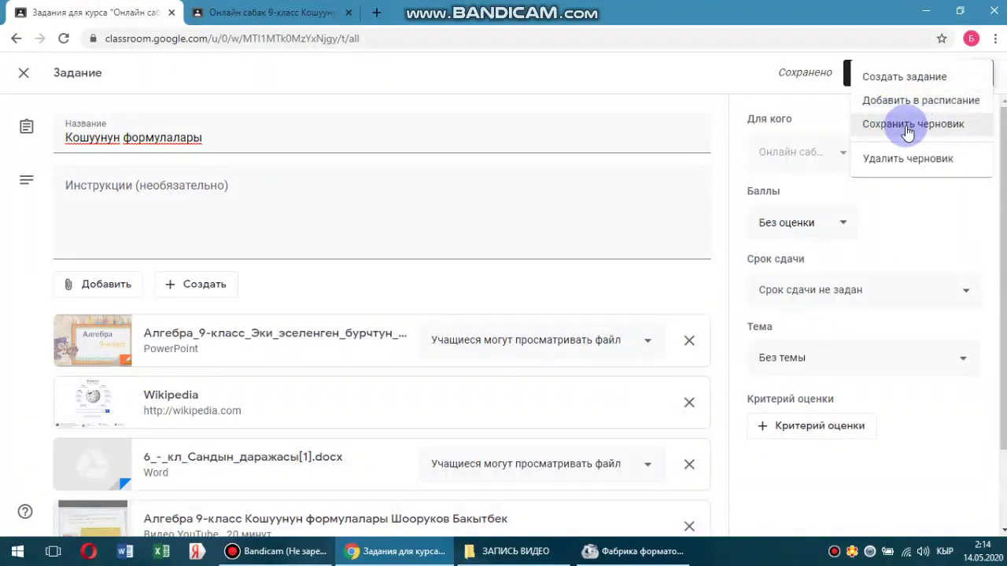
pyautogui.click(888, 78)
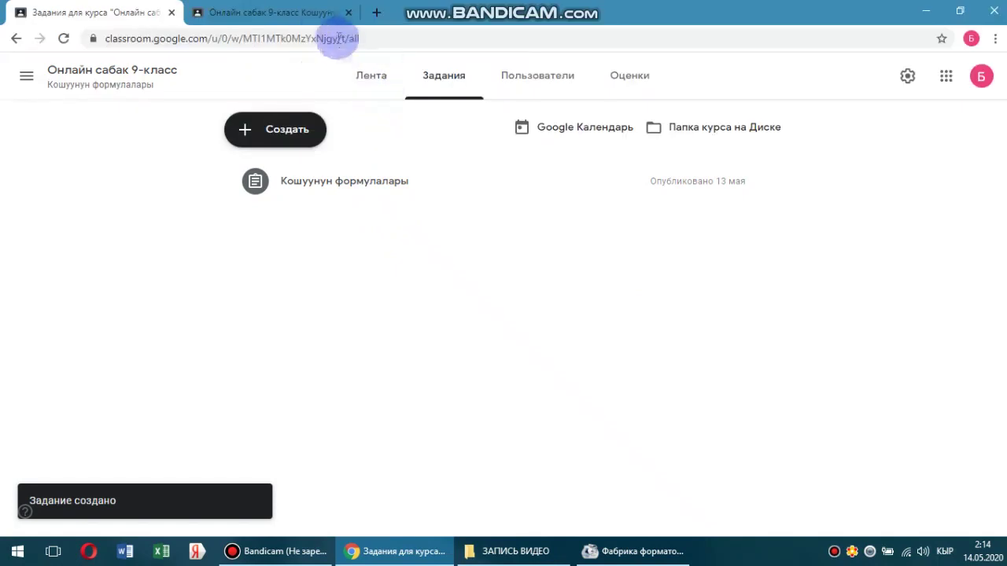
# Switch to the student's view of the class, refresh the stream and open the "Кошуунун формулалары" assignment, dismissing the comments tip
pyautogui.click(288, 12)
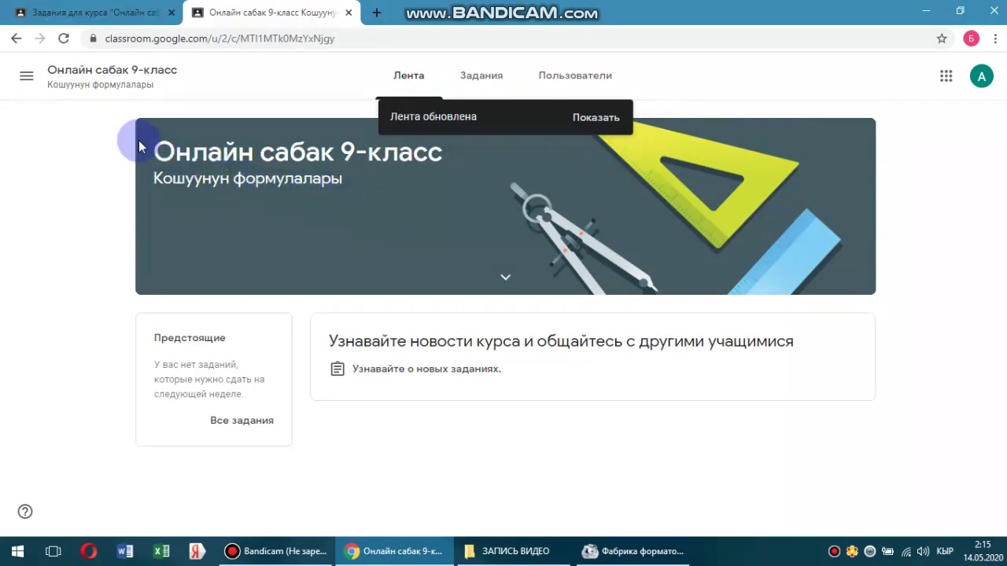
pyautogui.click(61, 41)
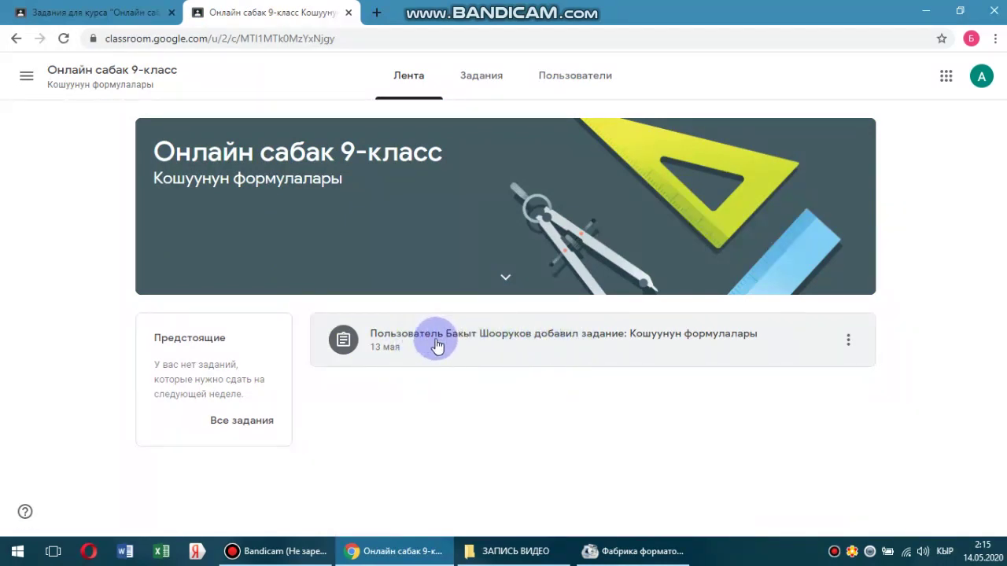
pyautogui.click(507, 340)
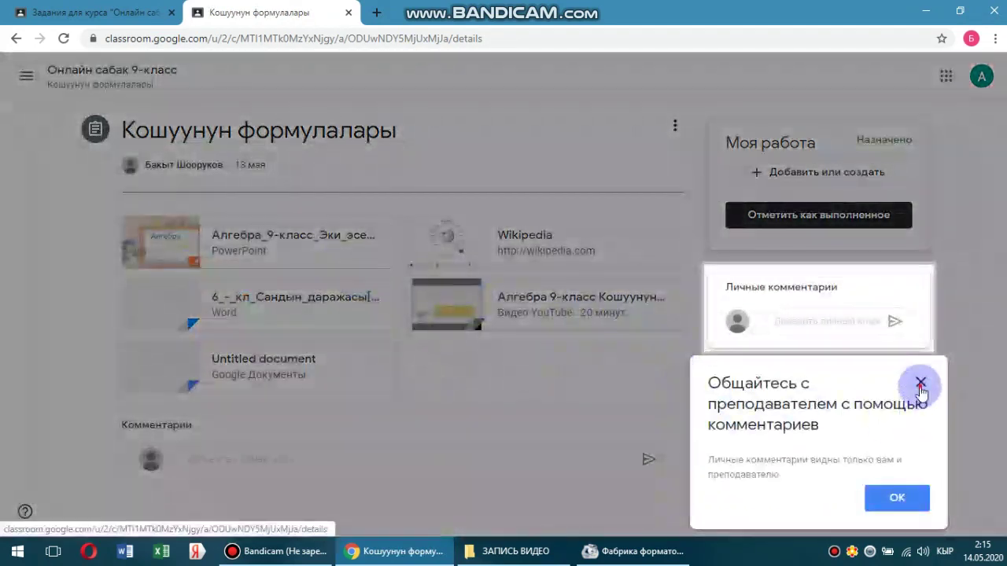
pyautogui.click(920, 384)
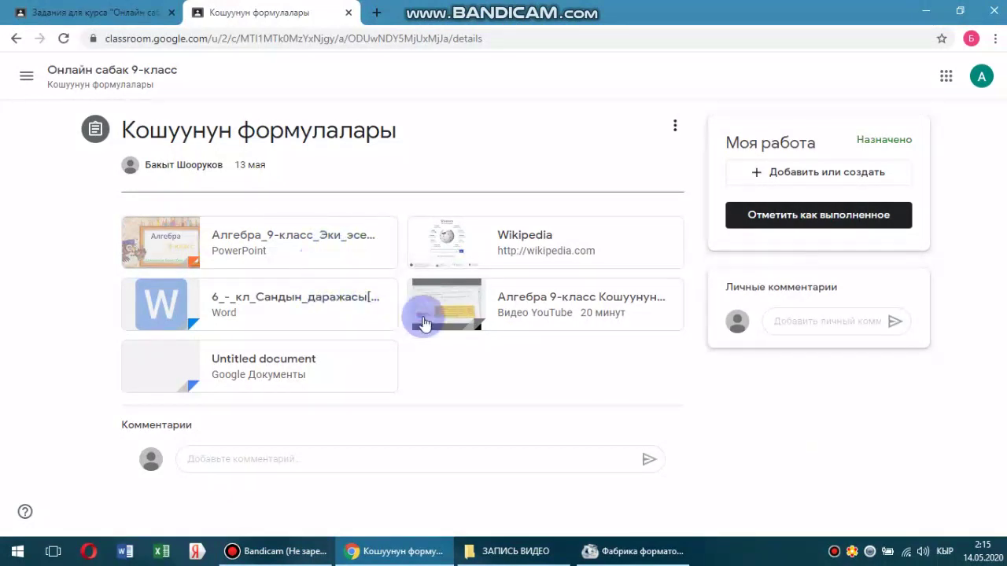
# Look through the slides of the attached Алгебра_9-класс PowerPoint as the student, and return to the class stream
pyautogui.click(248, 247)
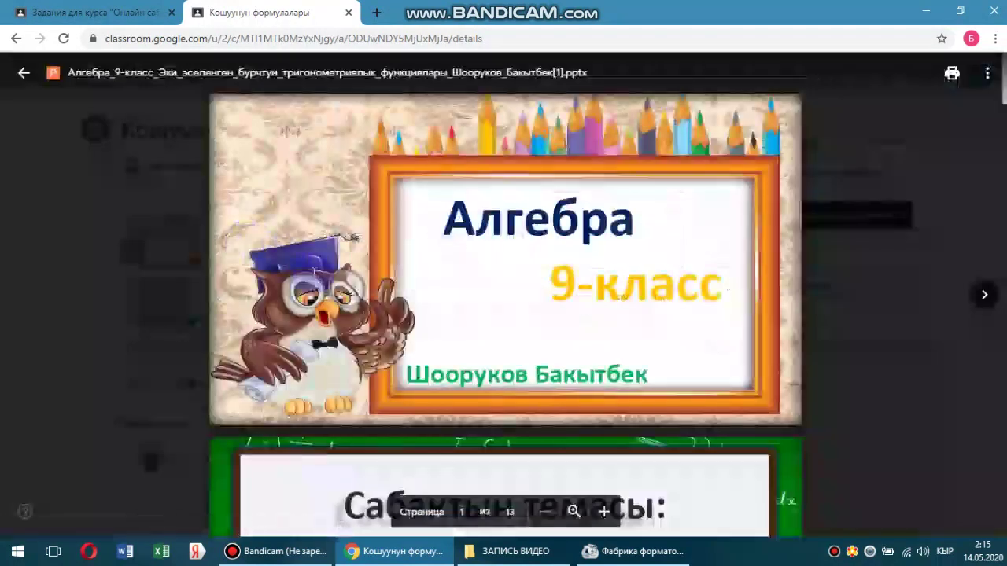
pyautogui.scroll(-5, 414, 307)
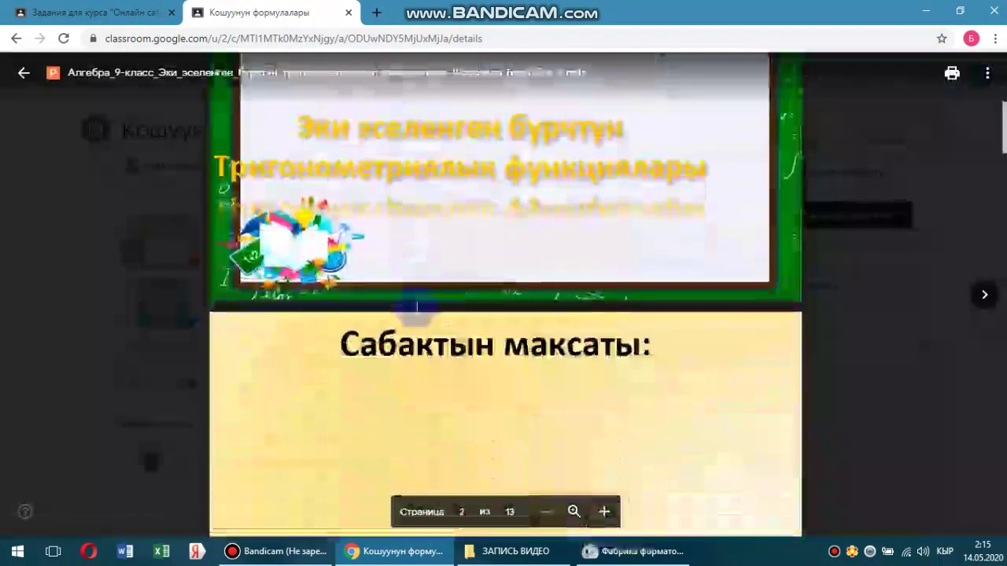
pyautogui.scroll(-10, 417, 307)
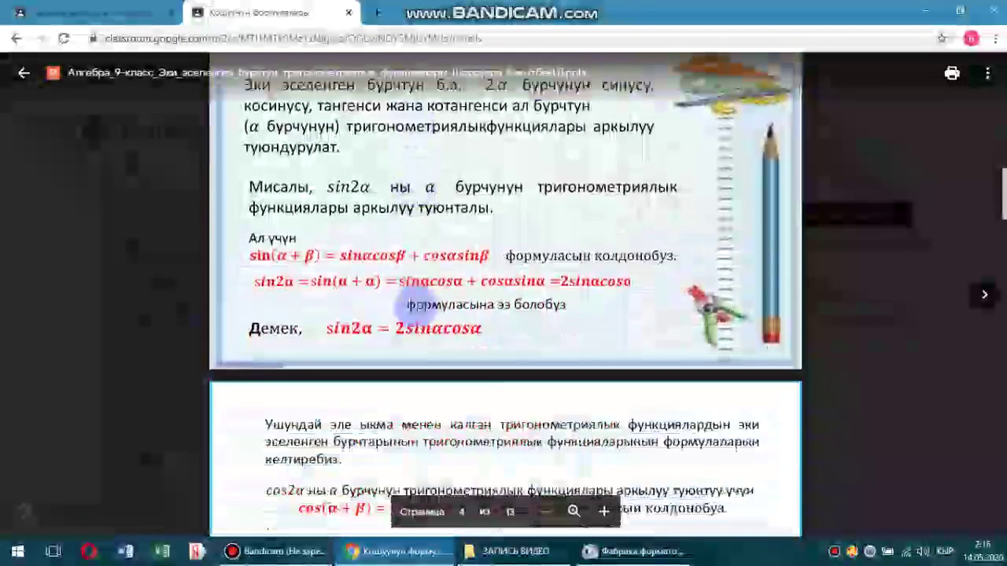
pyautogui.scroll(-8, 417, 306)
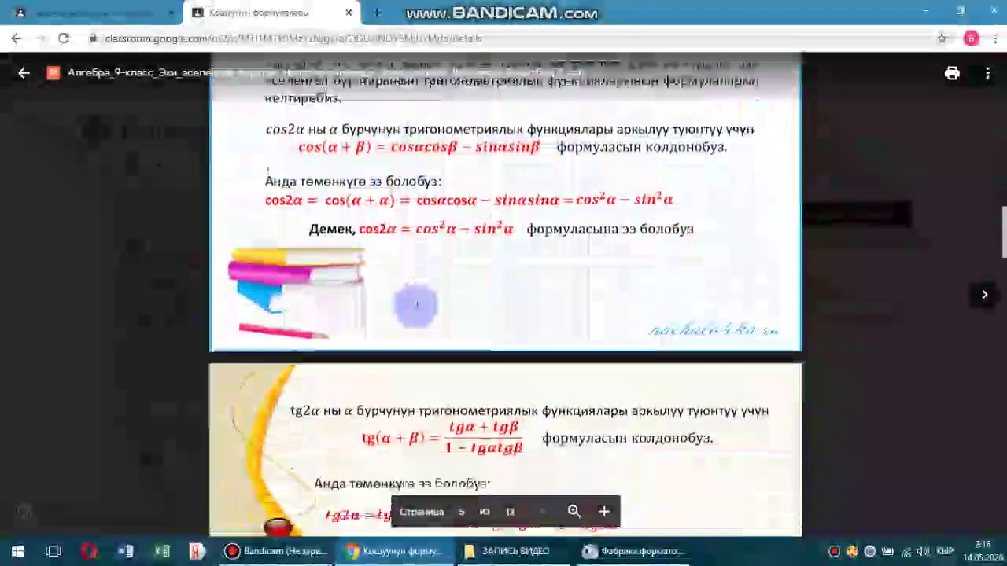
pyautogui.scroll(-4, 419, 306)
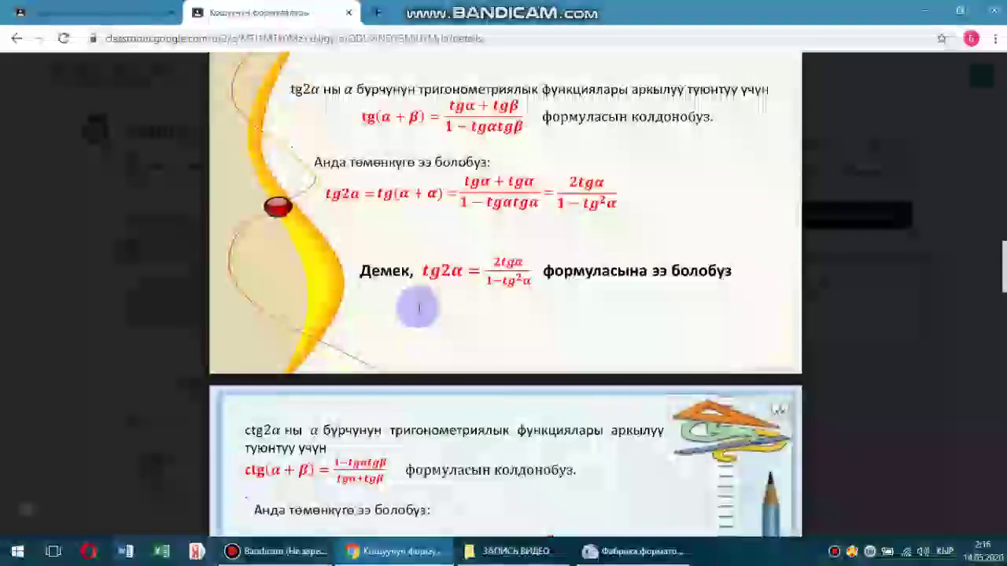
pyautogui.scroll(-1, 419, 307)
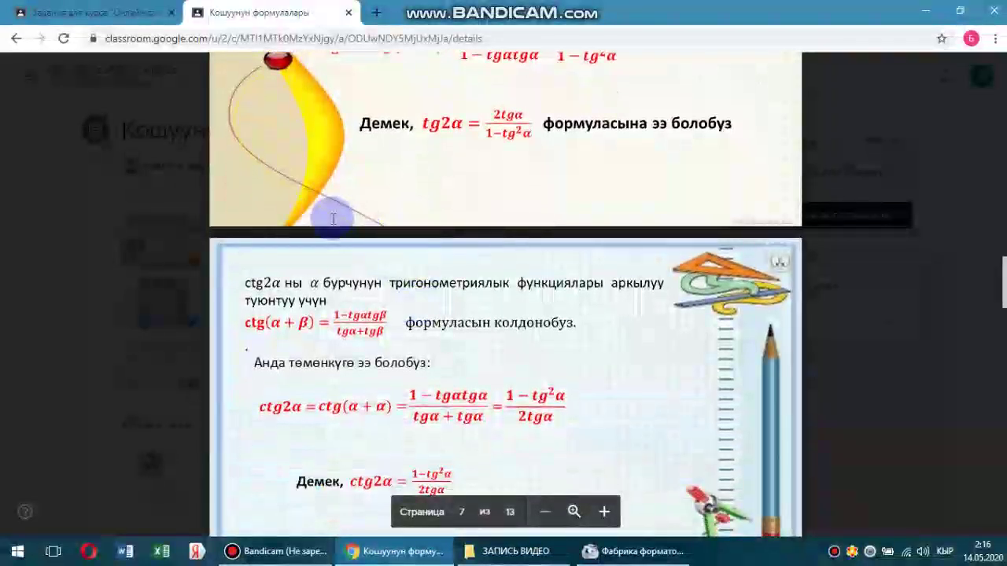
pyautogui.scroll(8, 332, 218)
pyautogui.click(18, 40)
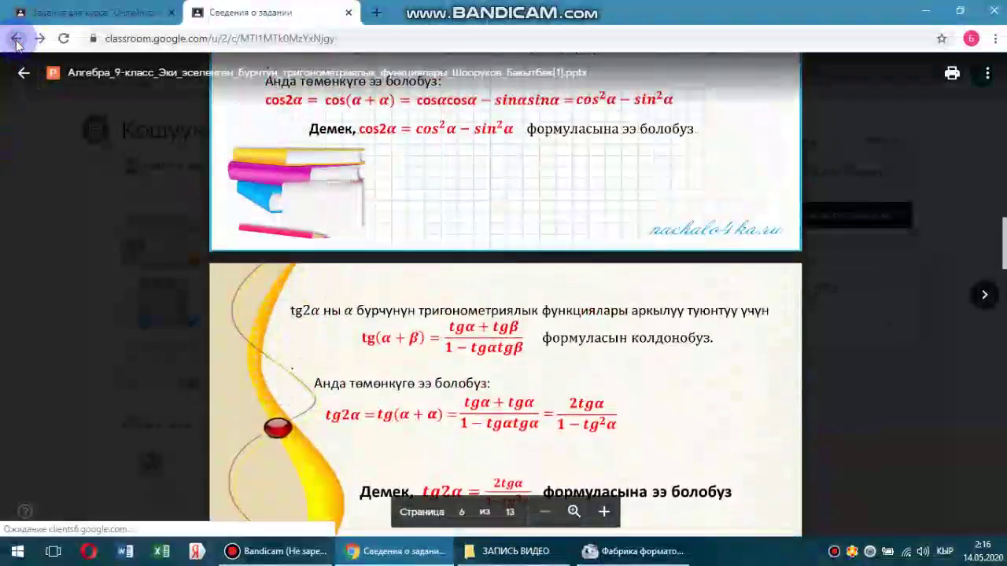
pyautogui.click(20, 73)
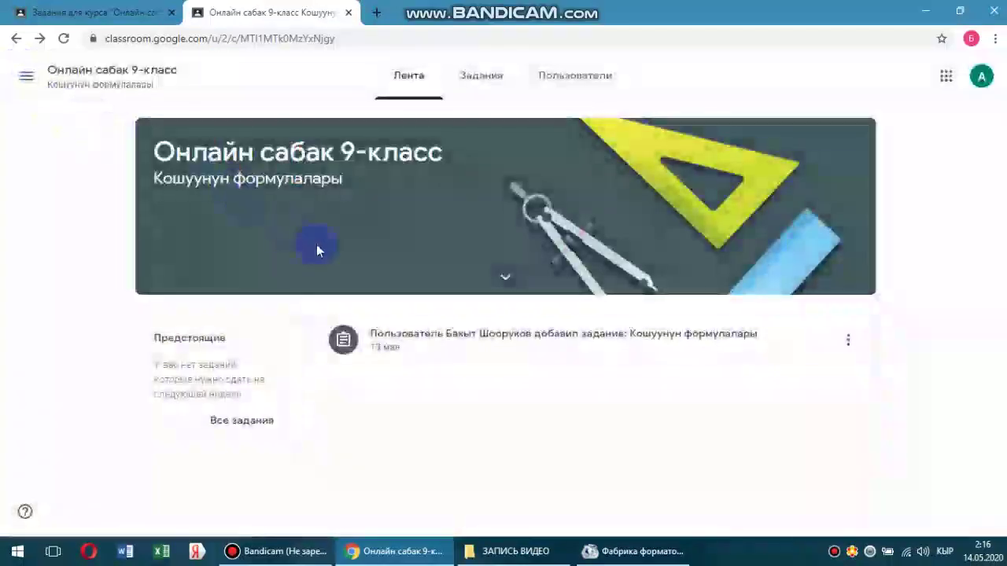
# Reopen the "Кошуунун формулалары" assignment as the student and read through the attached Word document on Сандын даражасы, closing the preview at the end
pyautogui.click(418, 337)
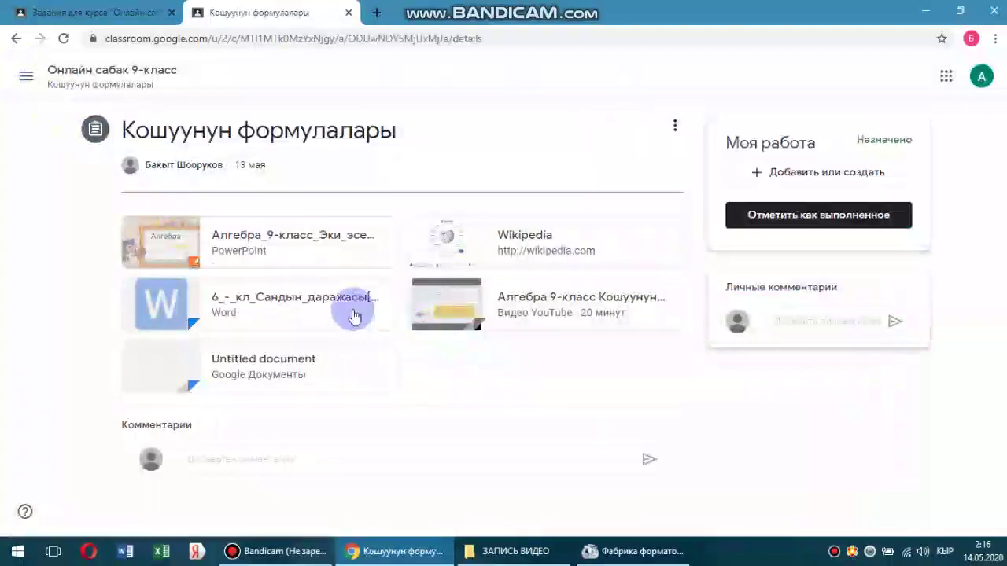
pyautogui.click(256, 300)
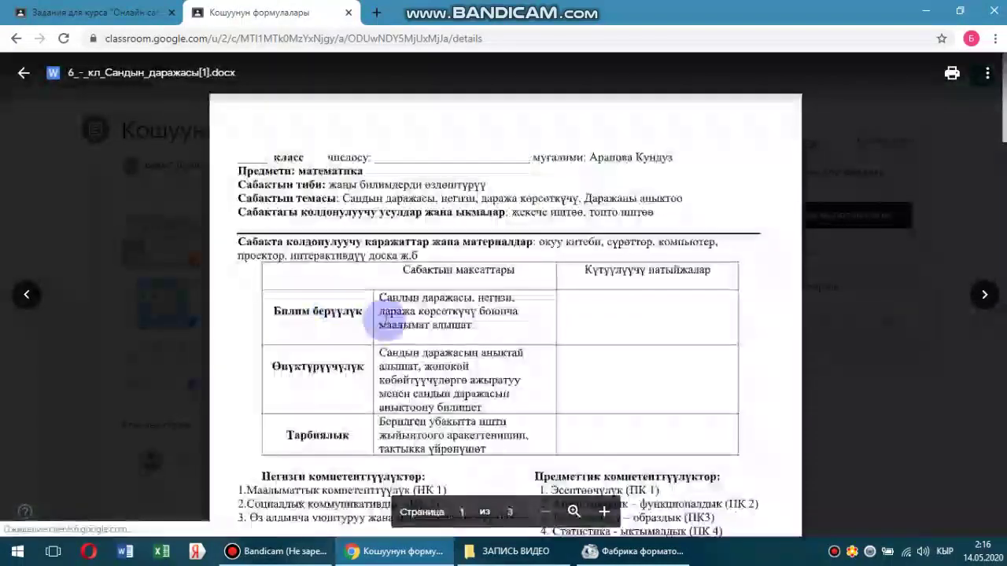
pyautogui.scroll(-15, 406, 330)
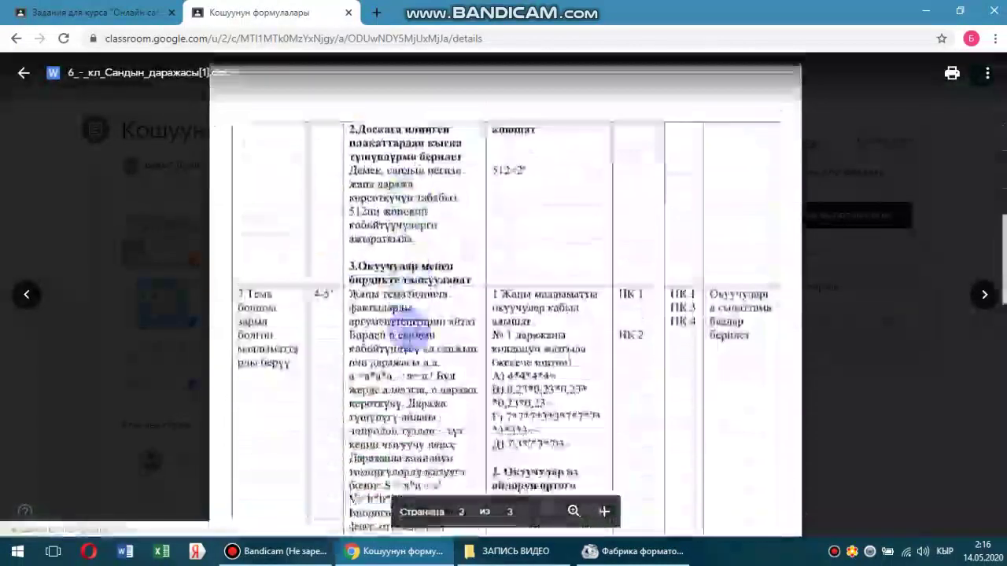
pyautogui.scroll(-15, 406, 323)
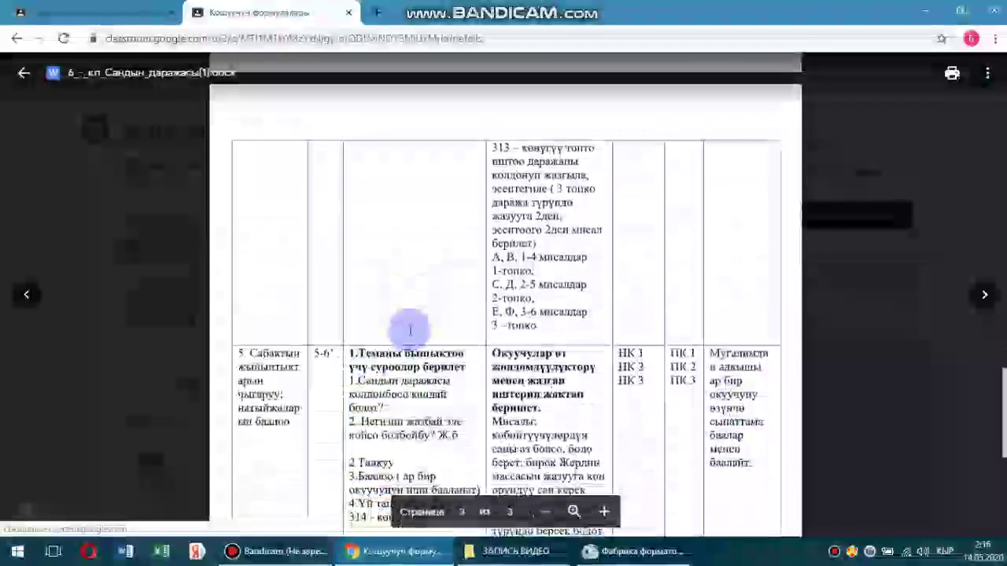
pyautogui.click(23, 72)
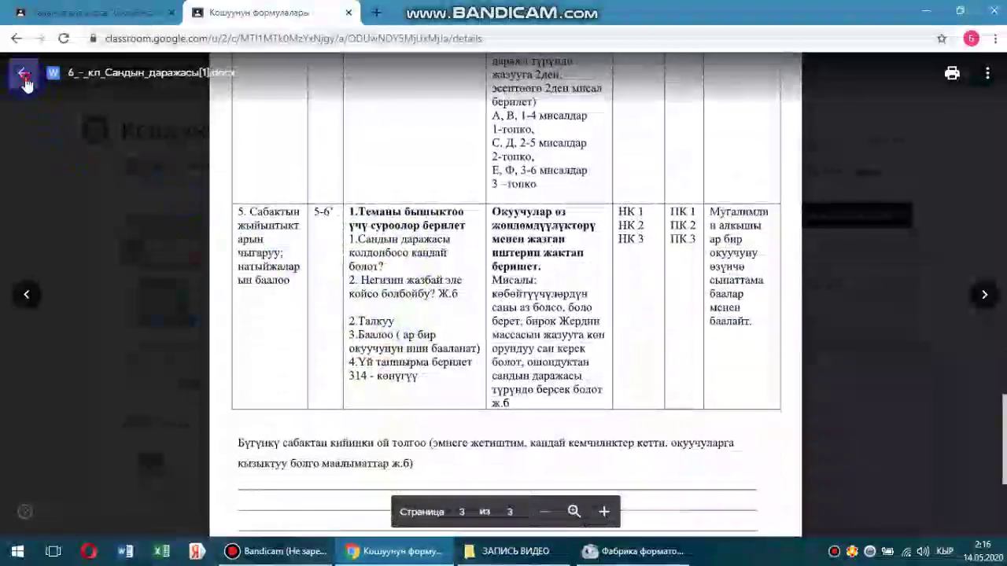
# View the attached Untitled document and the Wikipedia link one after the other, closing each to return to the assignment
pyautogui.click(253, 364)
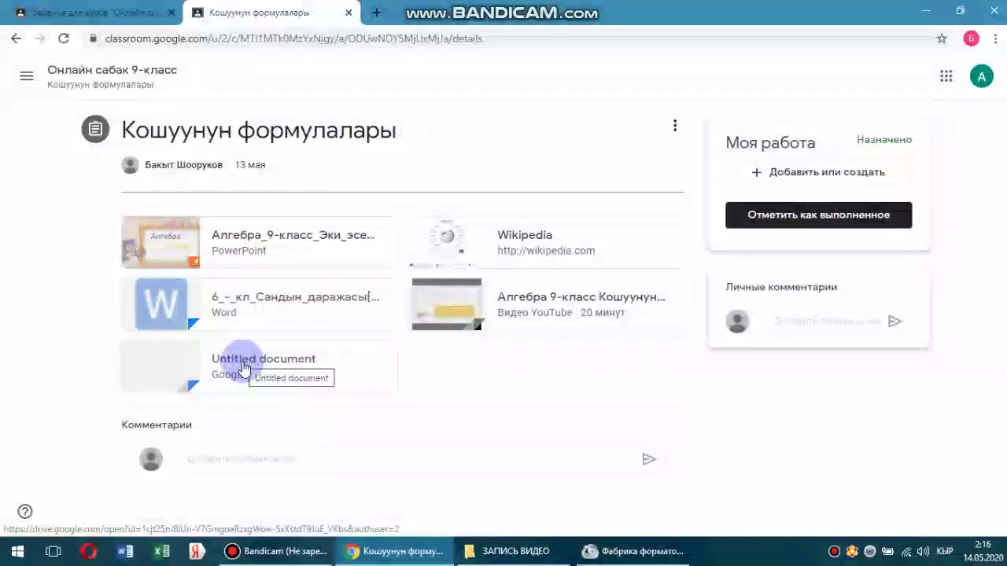
pyautogui.click(244, 366)
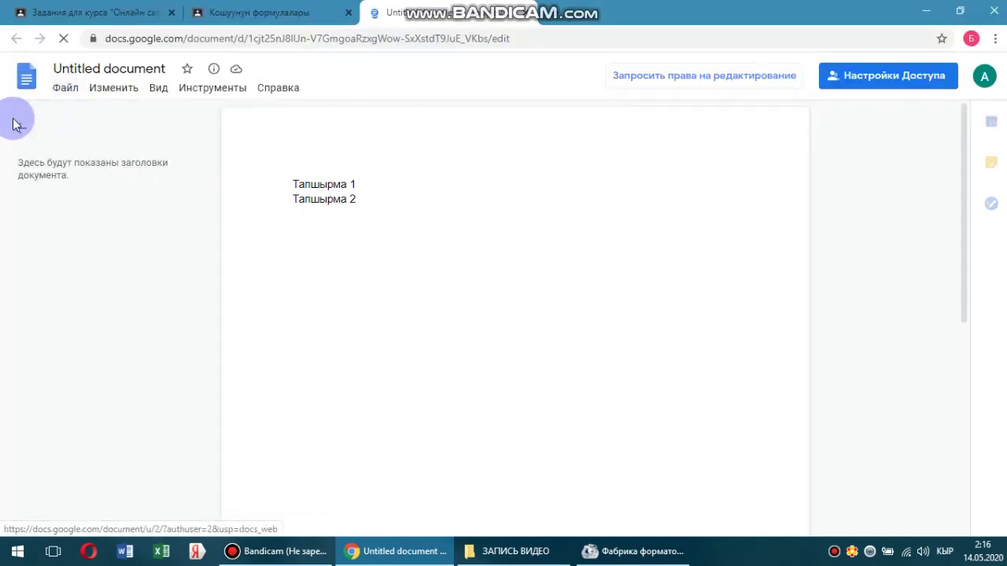
pyautogui.click(21, 129)
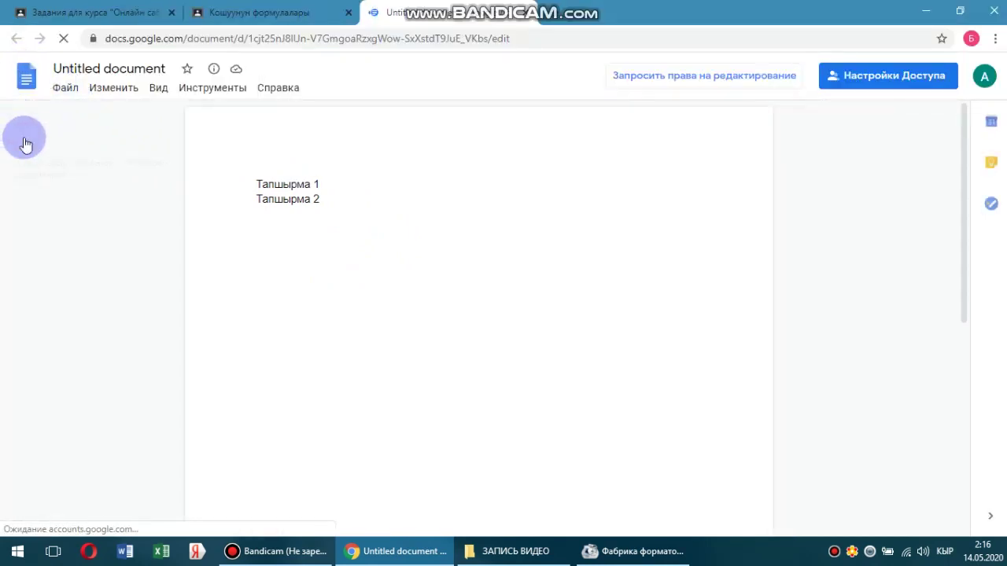
pyautogui.click(533, 17)
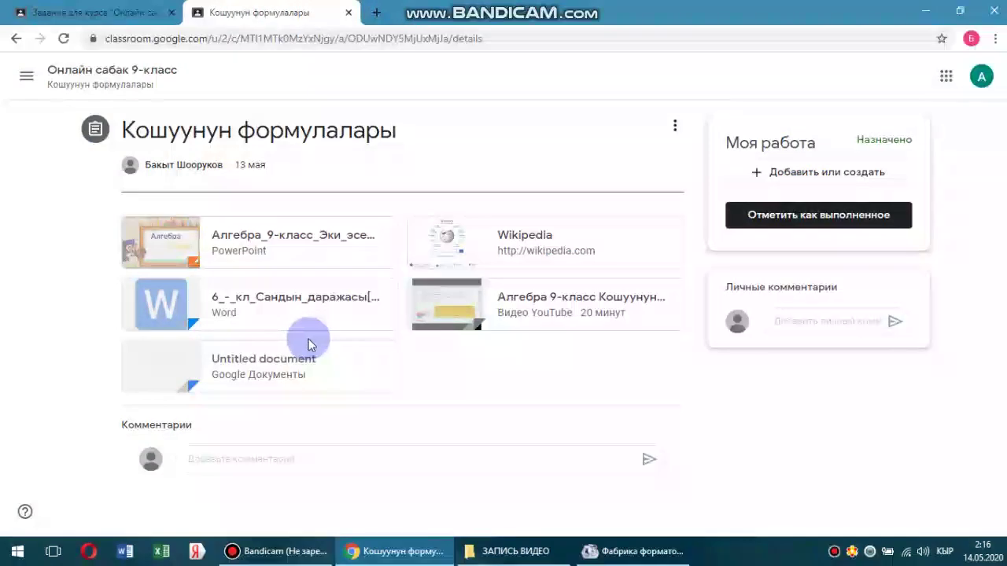
pyautogui.click(534, 251)
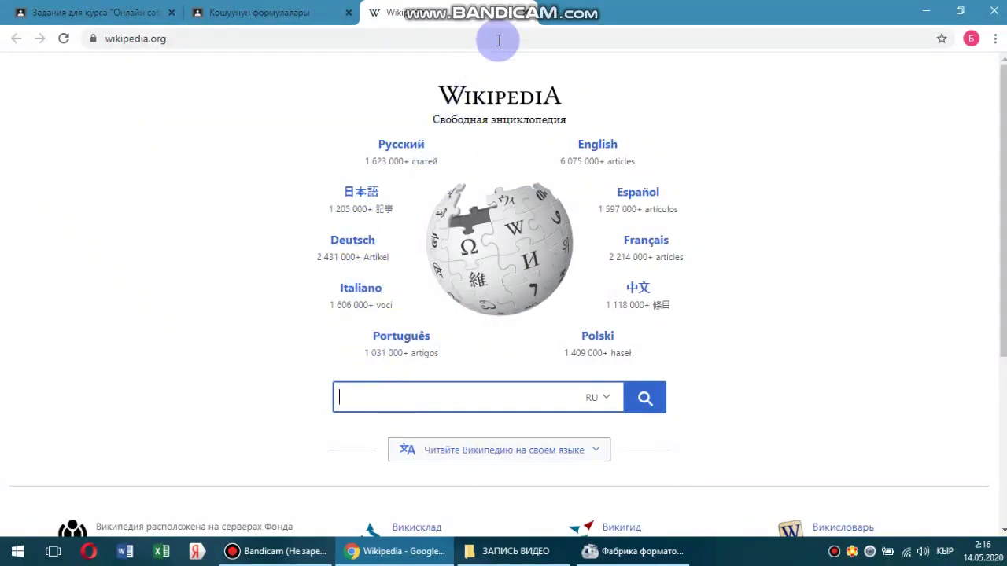
pyautogui.click(524, 13)
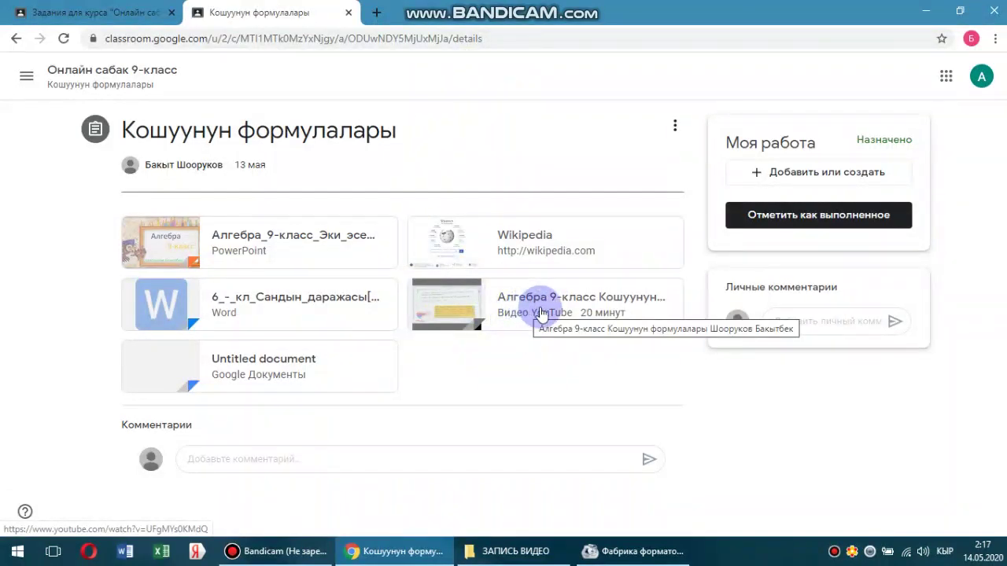
# Play the attached YouTube video briefly, pause it, dismiss the suggested videos and return to the assignment
pyautogui.click(539, 309)
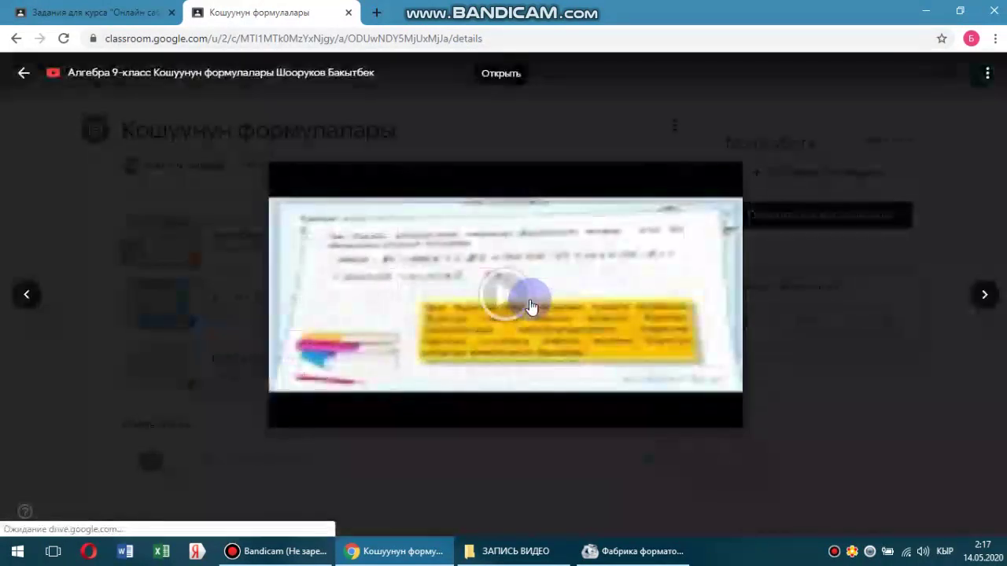
pyautogui.click(521, 306)
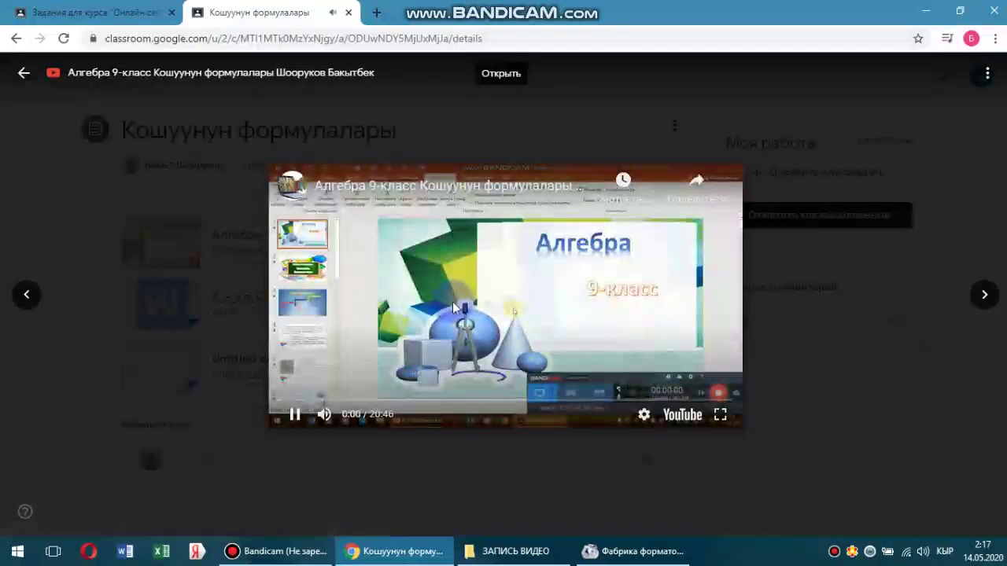
pyautogui.click(295, 417)
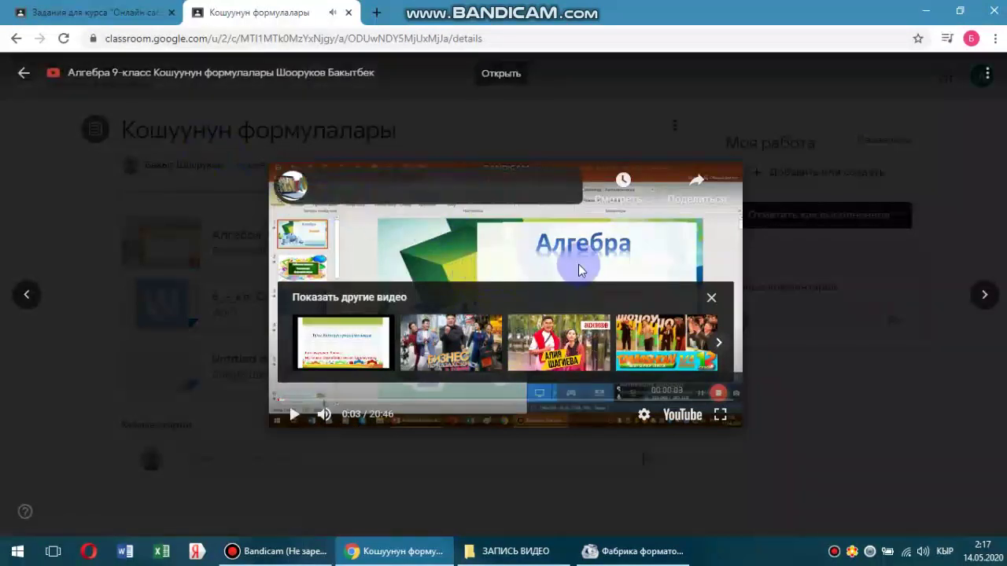
pyautogui.click(712, 301)
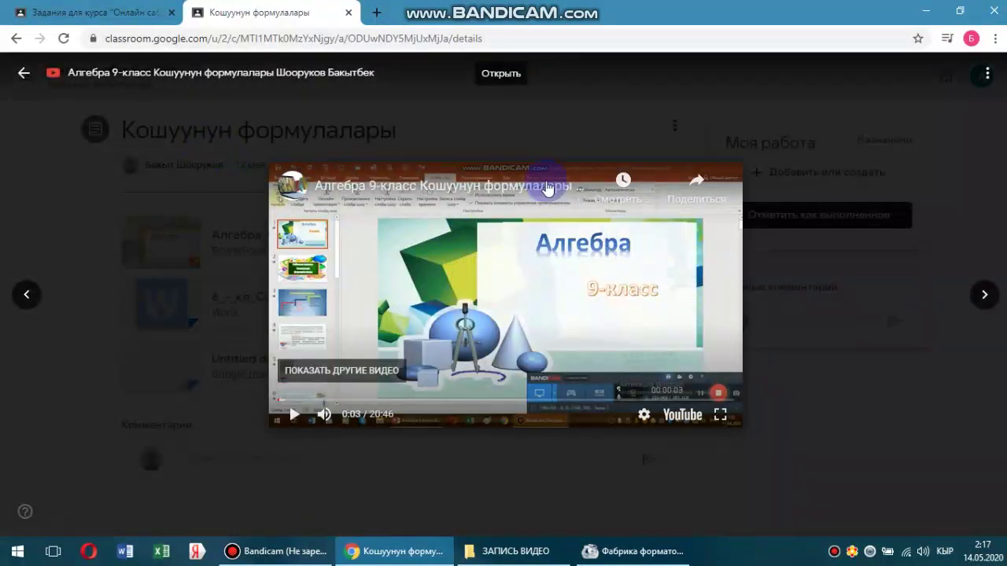
pyautogui.click(26, 74)
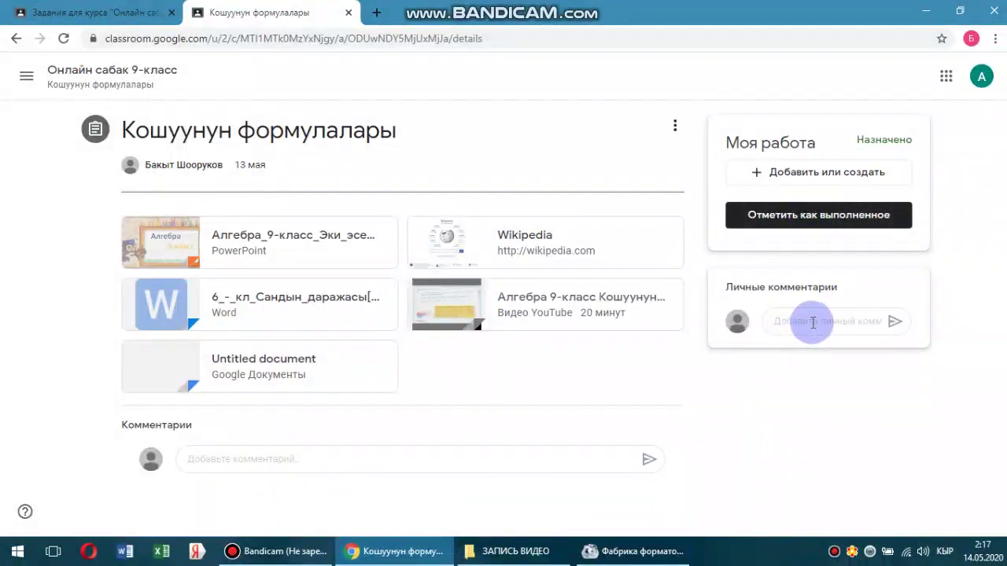
# Send the private comment "бардык тапшырмалар менен тааныштым" and mark the assignment as done without attaching any files
pyautogui.click(806, 323)
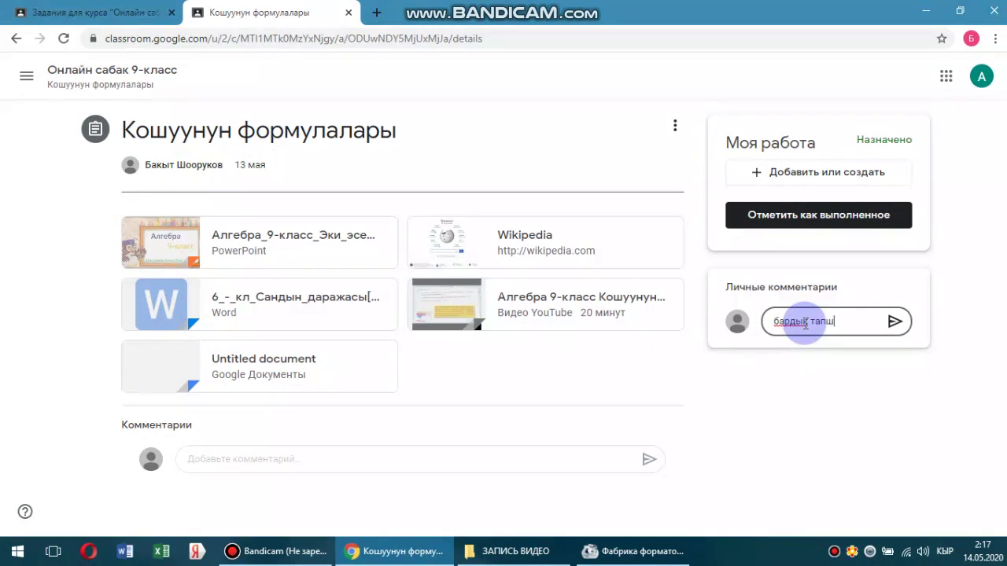
pyautogui.write('лар менен тааныштым')
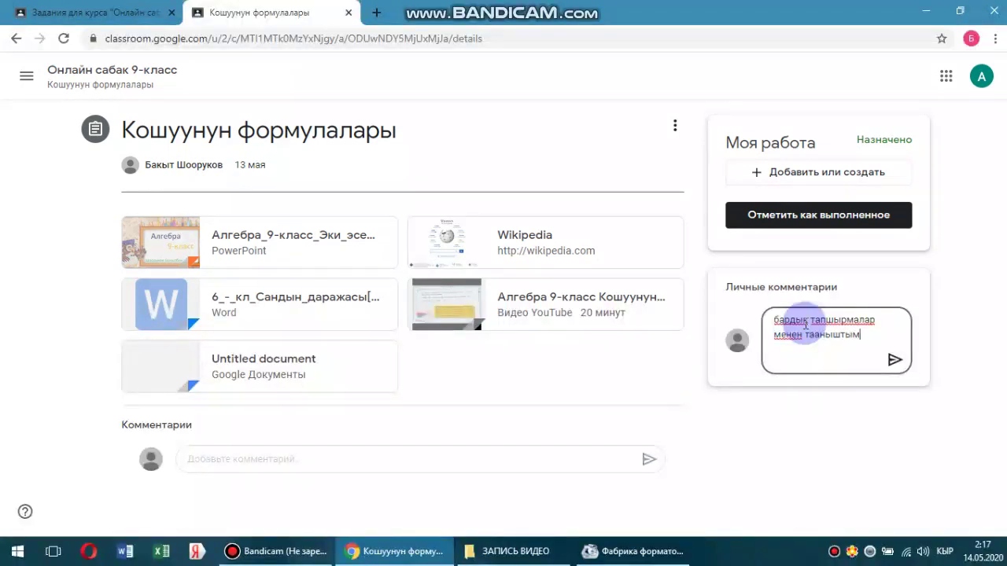
pyautogui.click(896, 361)
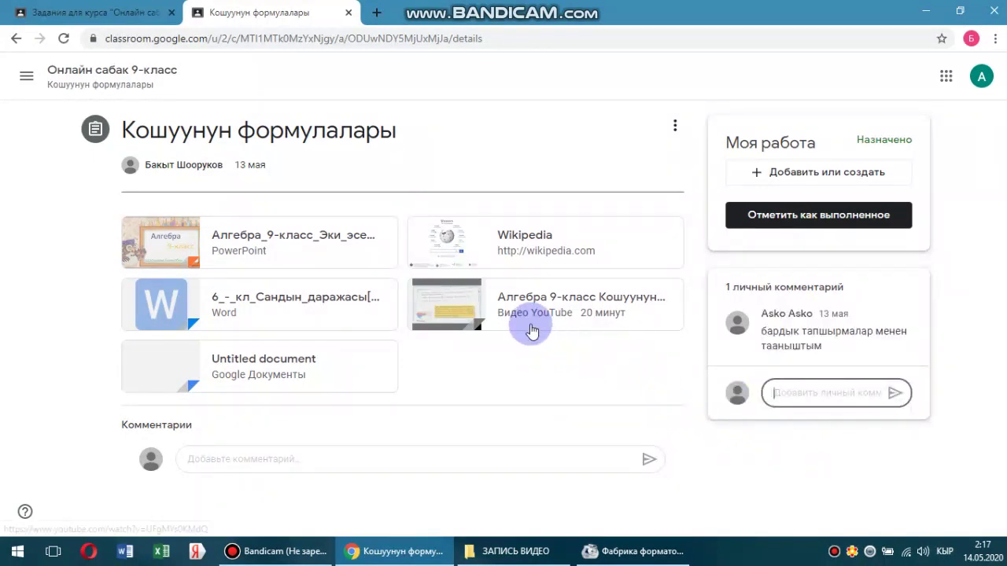
pyautogui.click(804, 222)
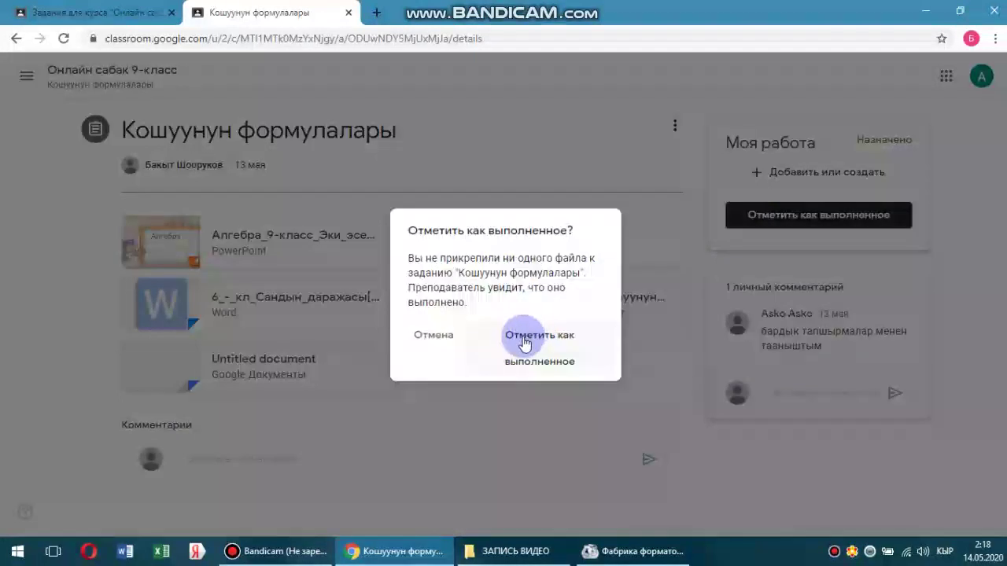
pyautogui.click(535, 343)
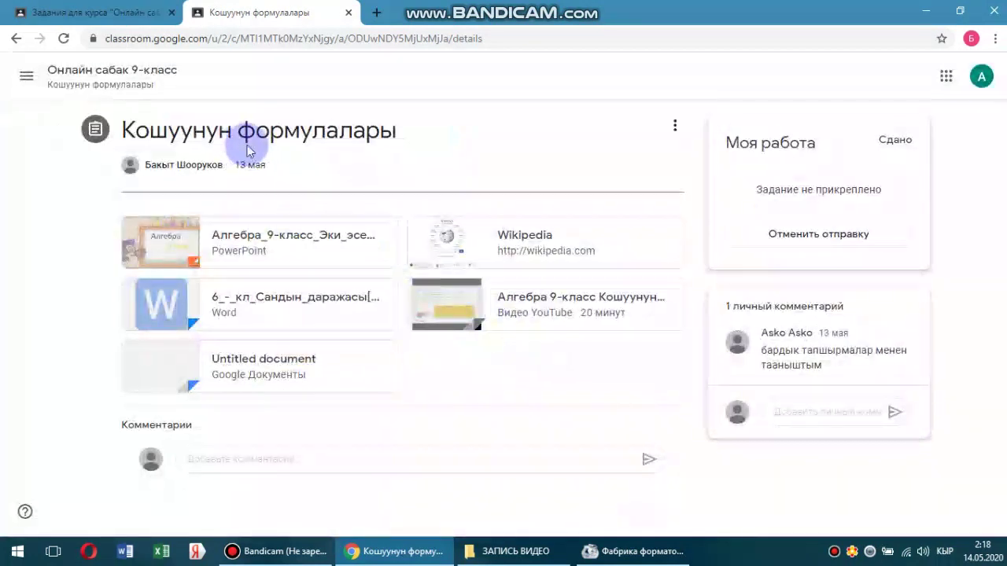
# Switch to the teacher's view of the class, refresh it and open the list of all assignments from the stream
pyautogui.click(106, 13)
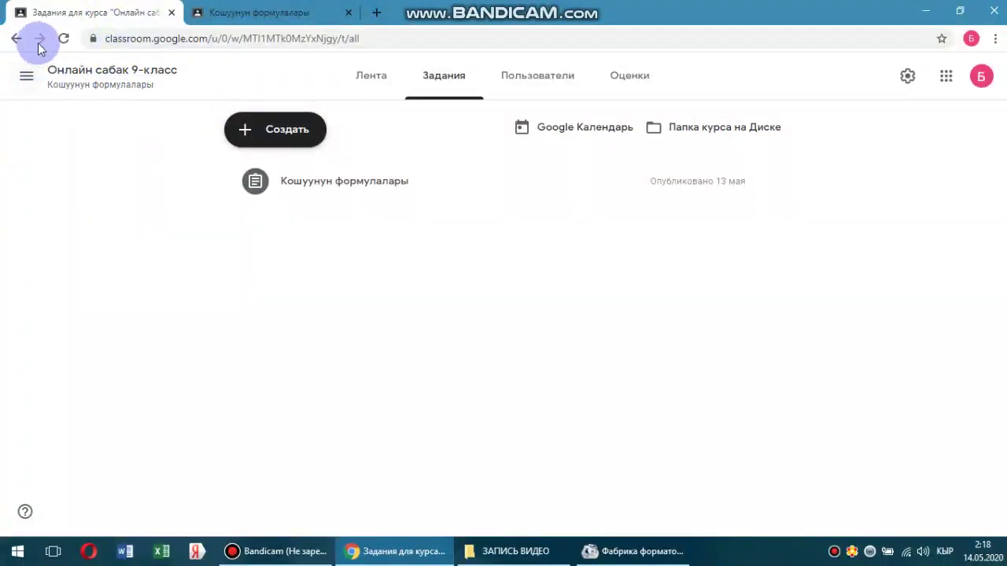
pyautogui.click(64, 39)
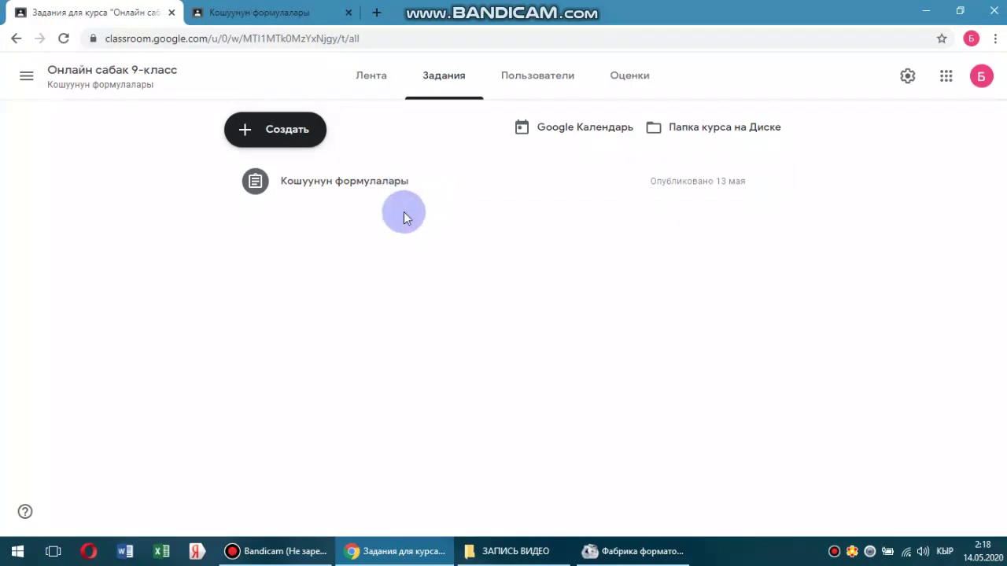
pyautogui.click(384, 80)
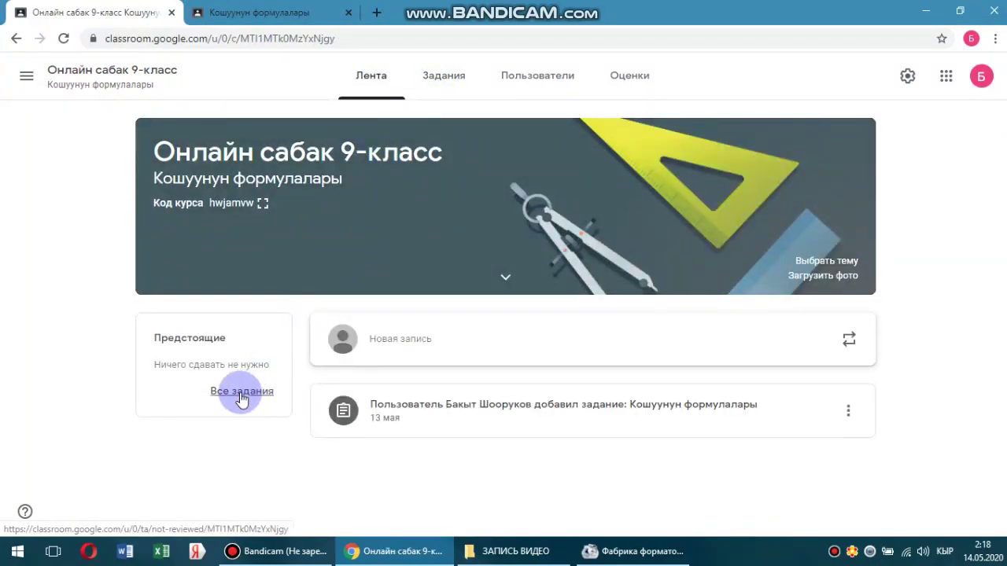
pyautogui.click(240, 393)
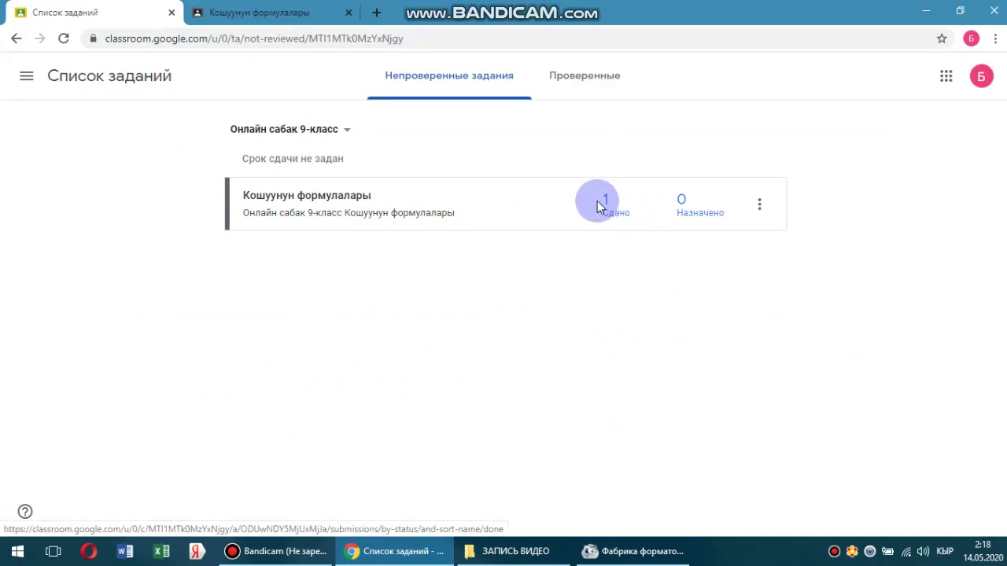
# Open the turned-in work for "Кошуунун формулалары" and check the student's submission status and comment
pyautogui.click(612, 214)
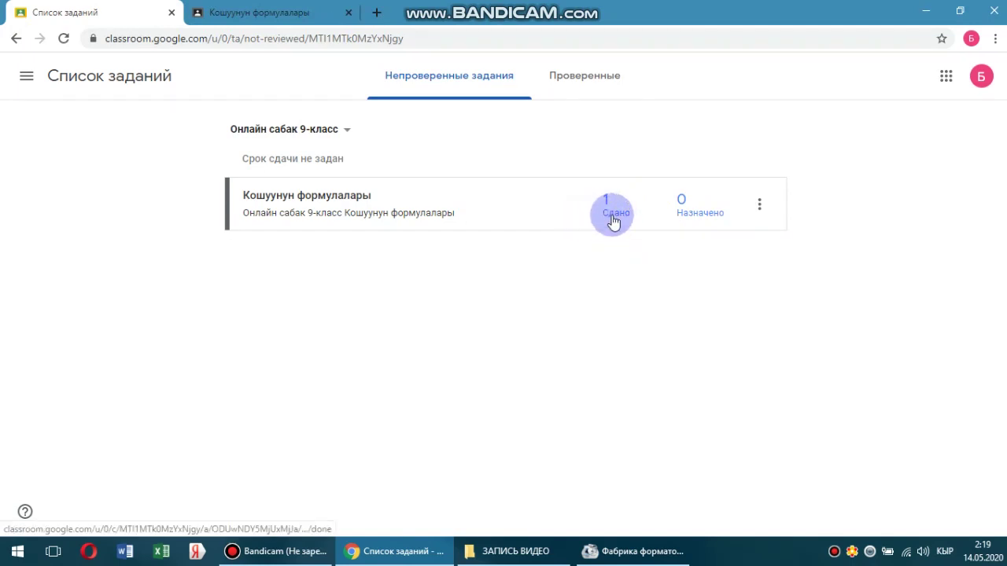
pyautogui.click(615, 214)
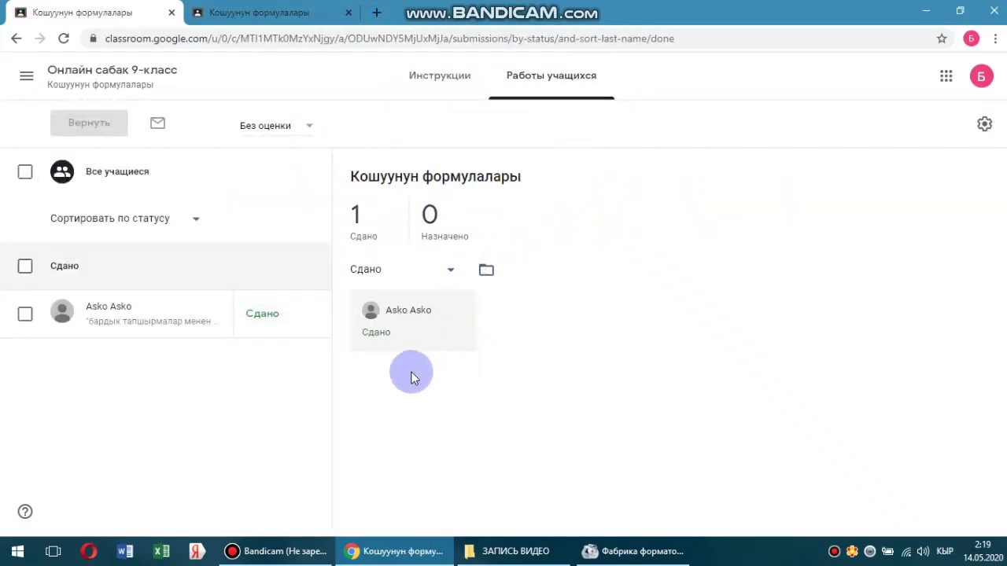
pyautogui.click(270, 329)
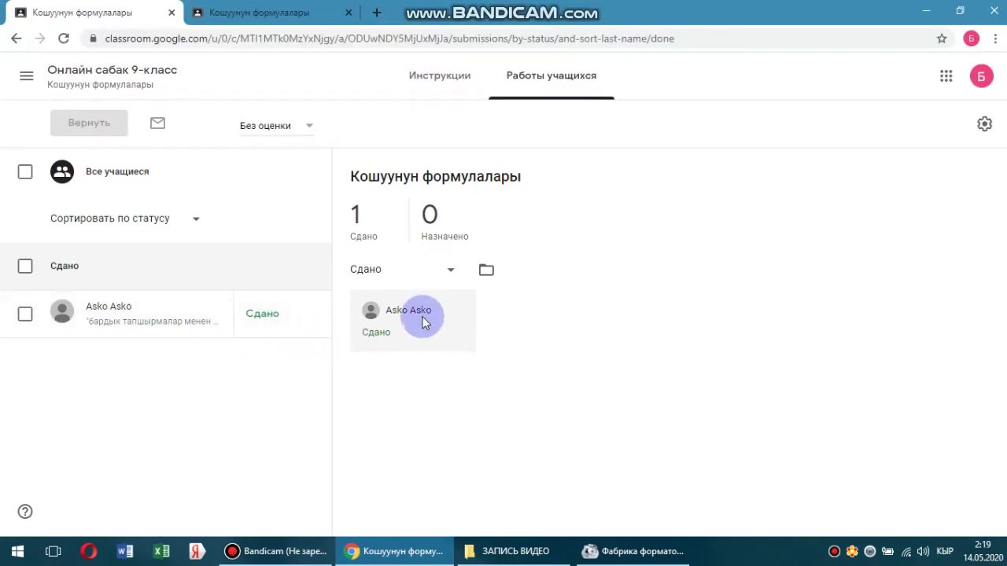